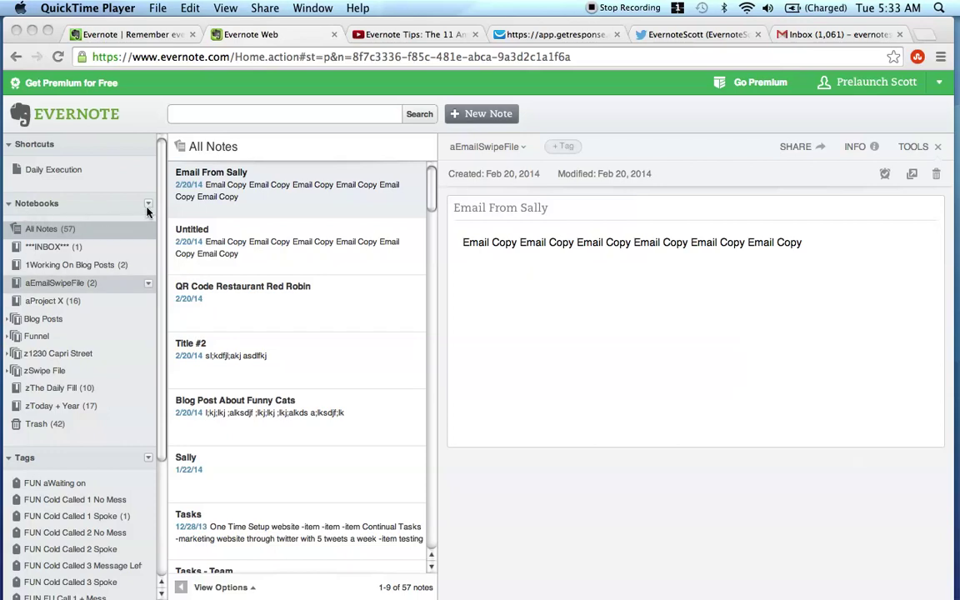
# Step: Create a notebook named "Favorite Juicing Recipes" and open it
pyautogui.click(101, 178)
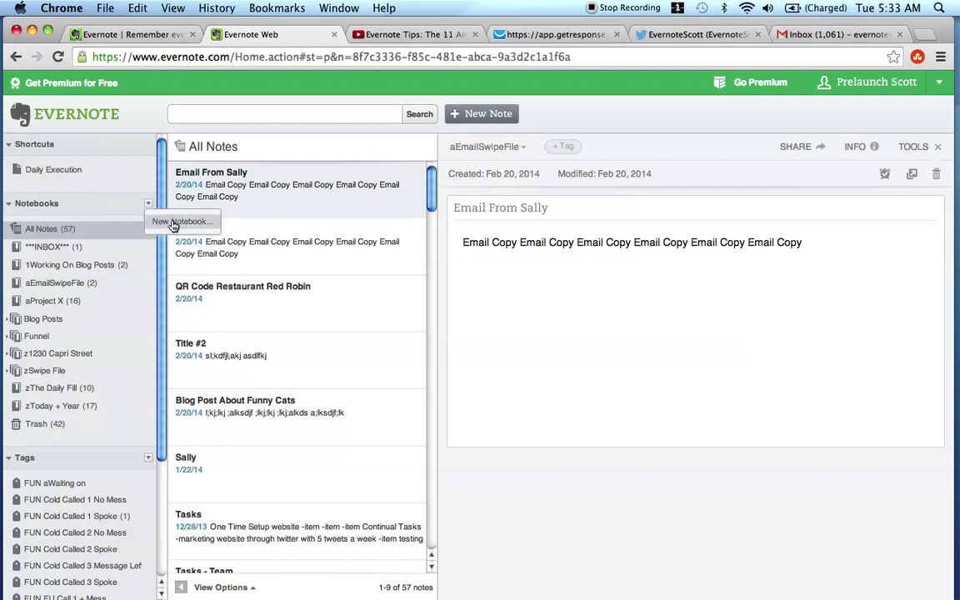
pyautogui.click(150, 204)
pyautogui.write('Favorite')
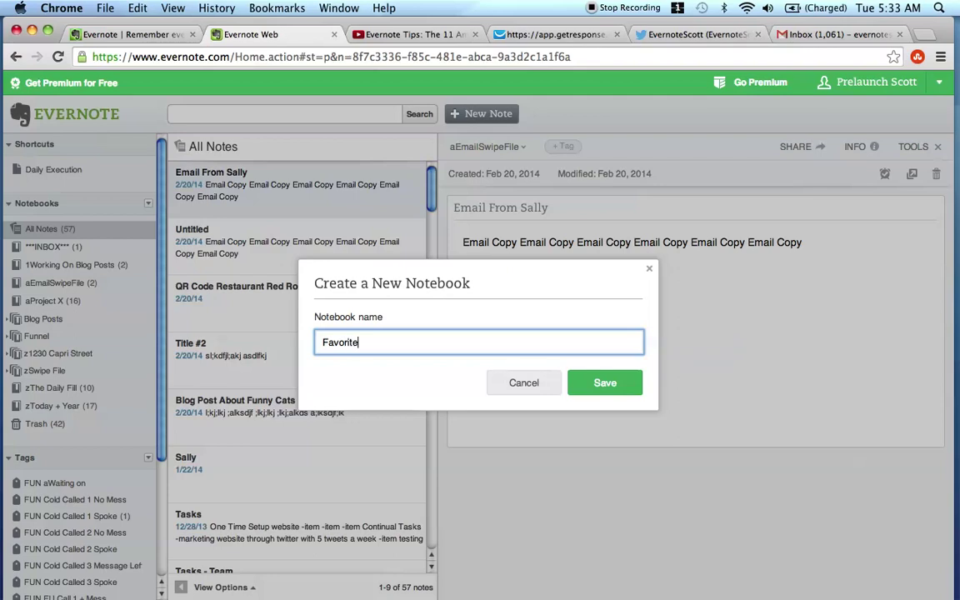
pyautogui.write(' Juicing Recipes')
pyautogui.click(619, 388)
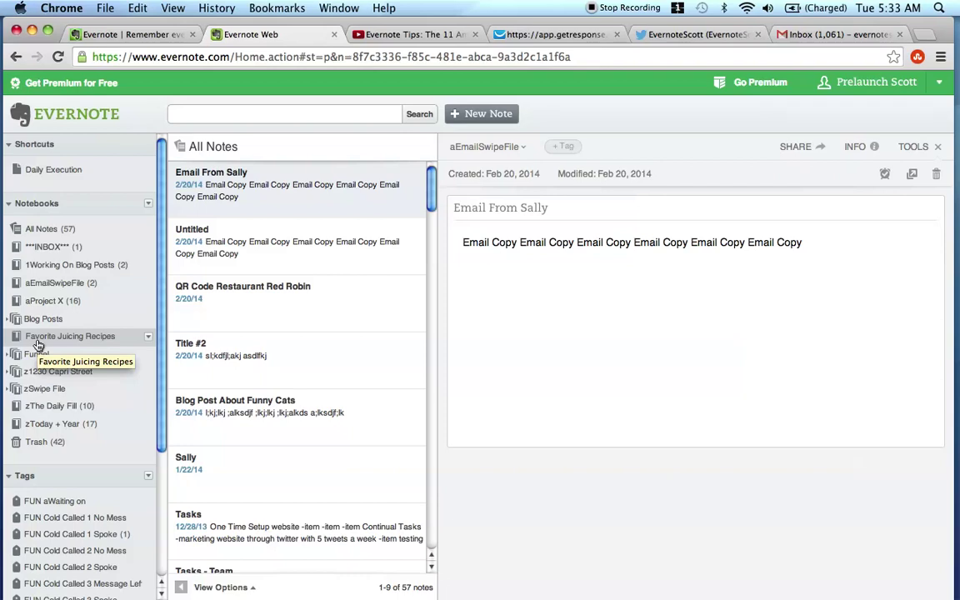
pyautogui.click(38, 341)
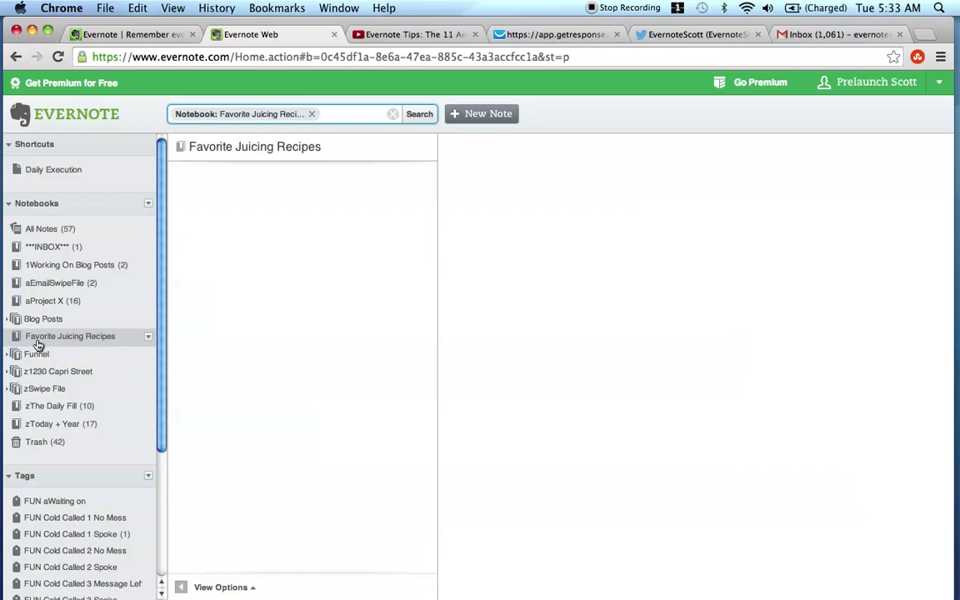
# Step: Create a tag named "JUICE Ingredient : Carrot"
pyautogui.scroll(-5, 38, 345)
pyautogui.scroll(5, 38, 344)
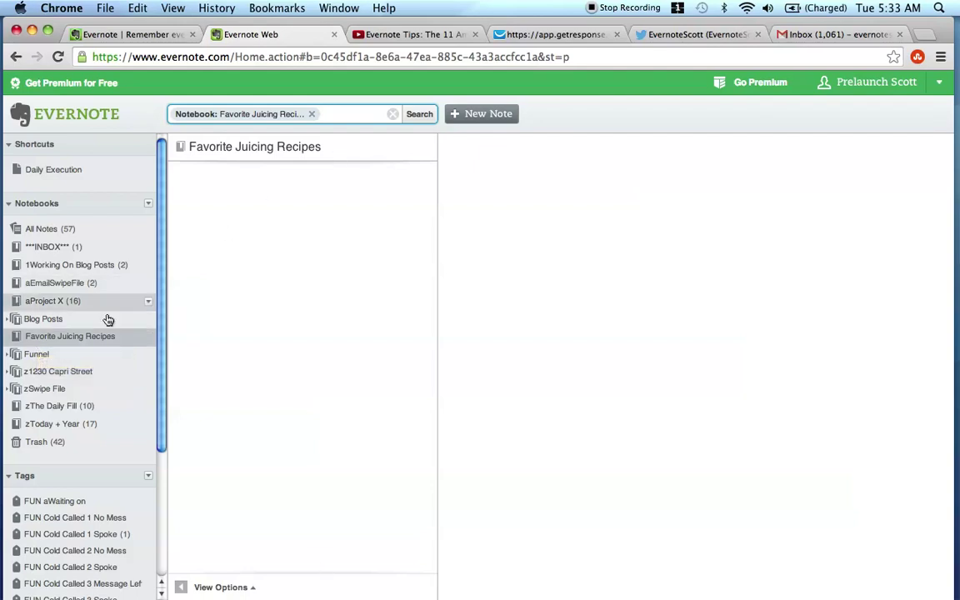
pyautogui.click(150, 480)
pyautogui.click(185, 496)
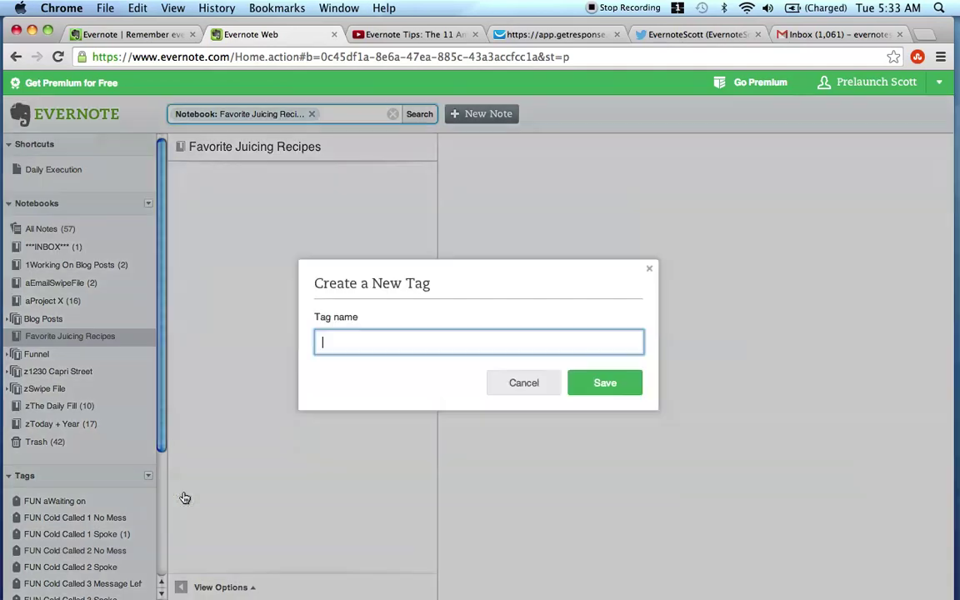
pyautogui.write('FRUITE')
pyautogui.press('BackSpace')
pyautogui.press('BackSpace')
pyautogui.press('BackSpace')
pyautogui.press('BackSpace')
pyautogui.press('BackSpace')
pyautogui.press('BackSpace')
pyautogui.write('JUICE')
pyautogui.write('Ingredient : ')
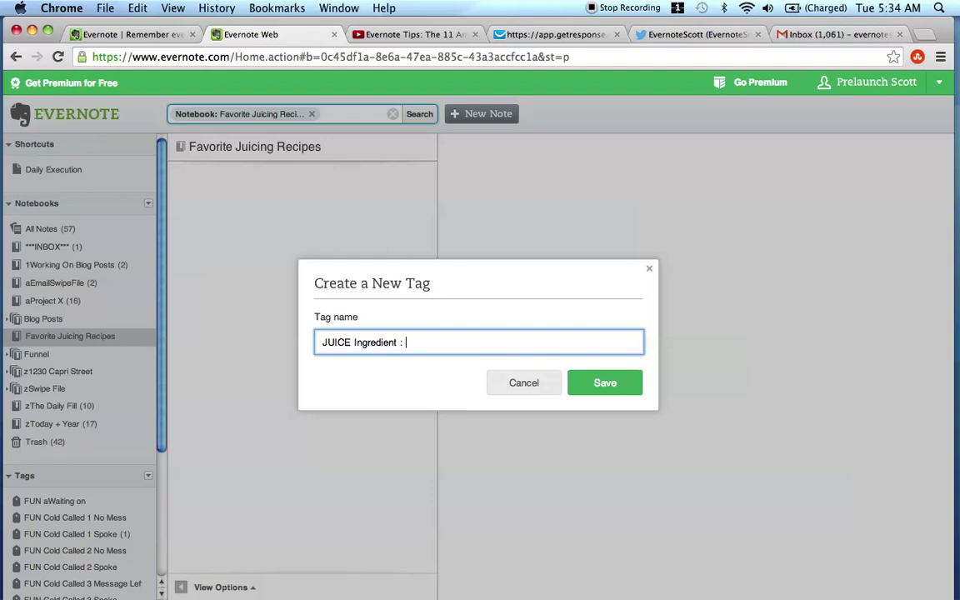
pyautogui.write('Carrot')
pyautogui.click(628, 383)
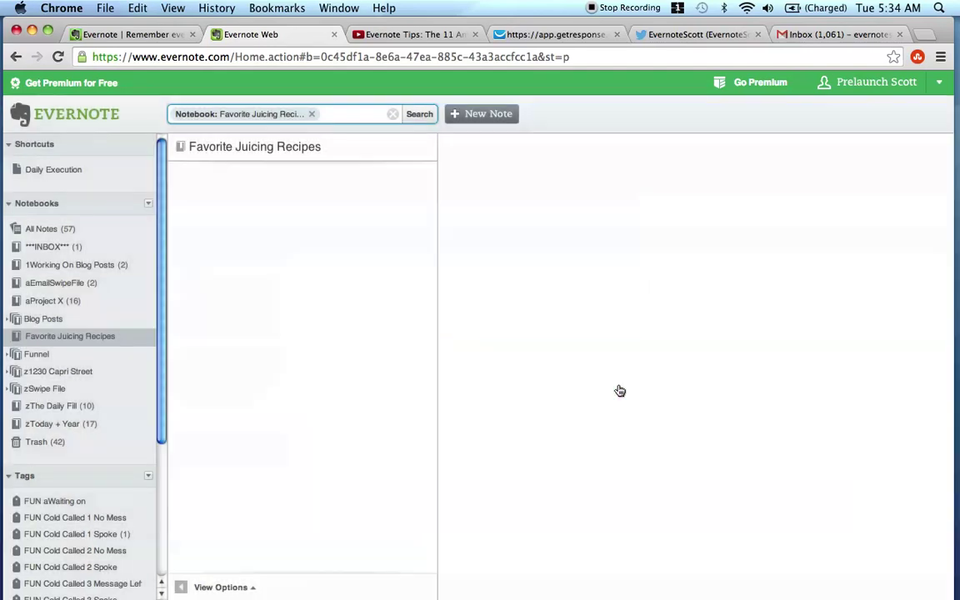
# Step: Create a tag named "JUICE Ingredient : Apple"
pyautogui.click(148, 476)
pyautogui.click(170, 496)
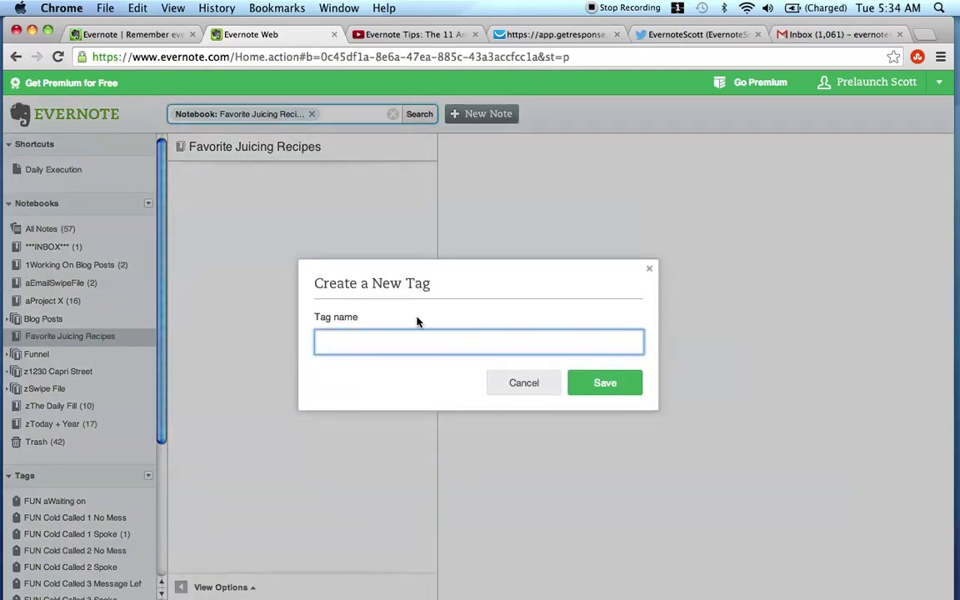
pyautogui.write('JUICE Ingredient:')
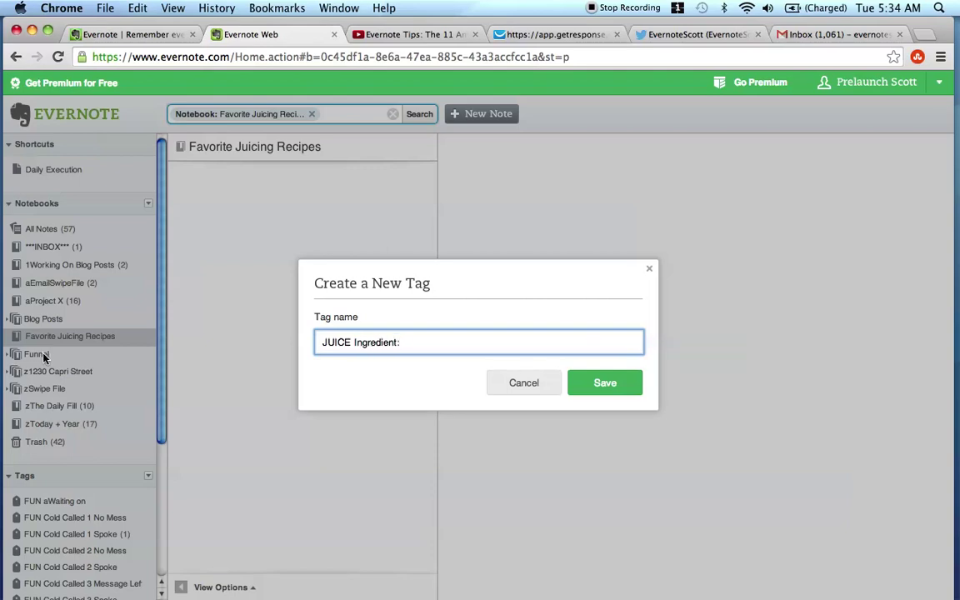
pyautogui.press('BackSpace')
pyautogui.write(': Apple')
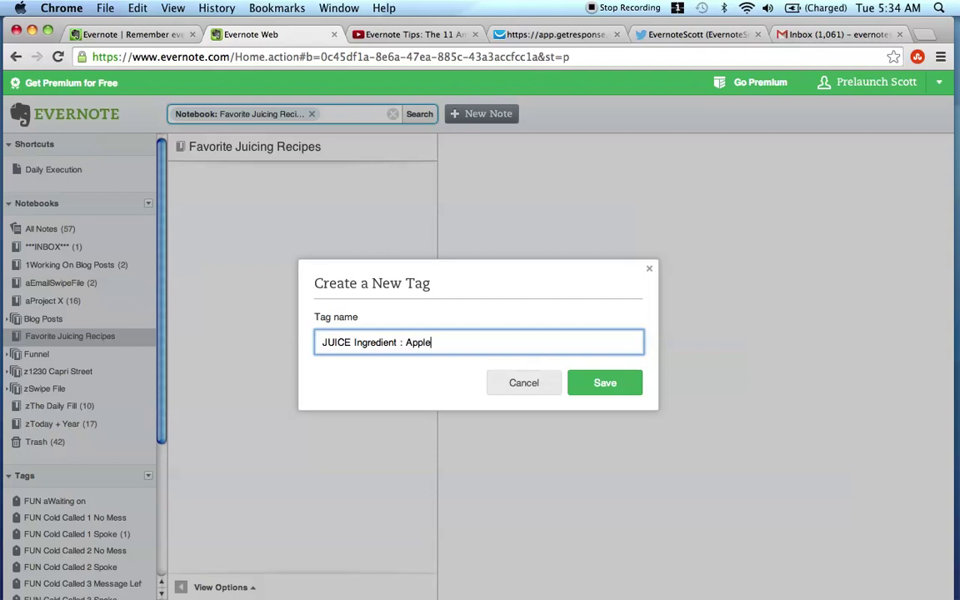
pyautogui.click(609, 382)
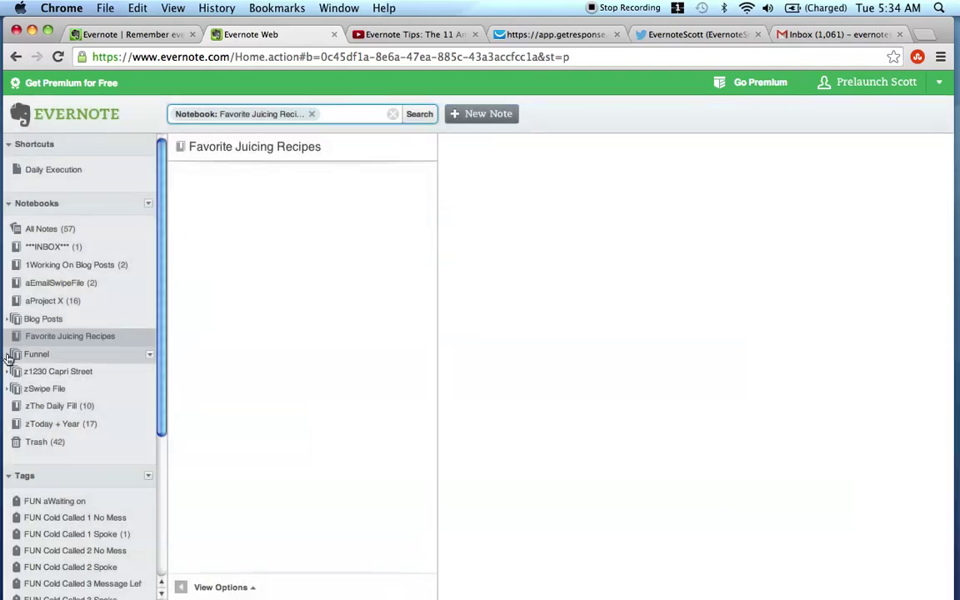
# Step: Create a tag named "JUICE : Cucumber"
pyautogui.scroll(-5, 104, 457)
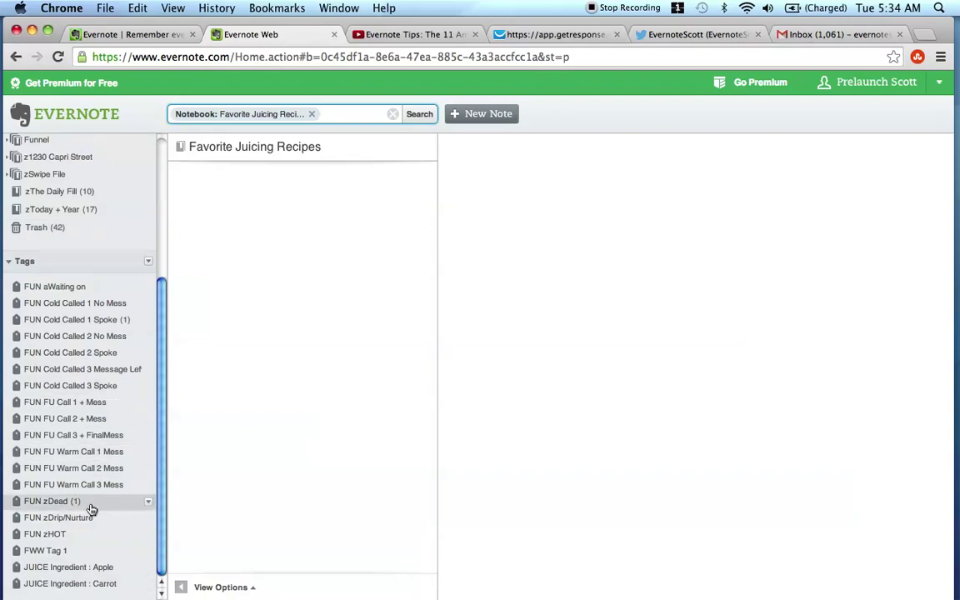
pyautogui.click(149, 262)
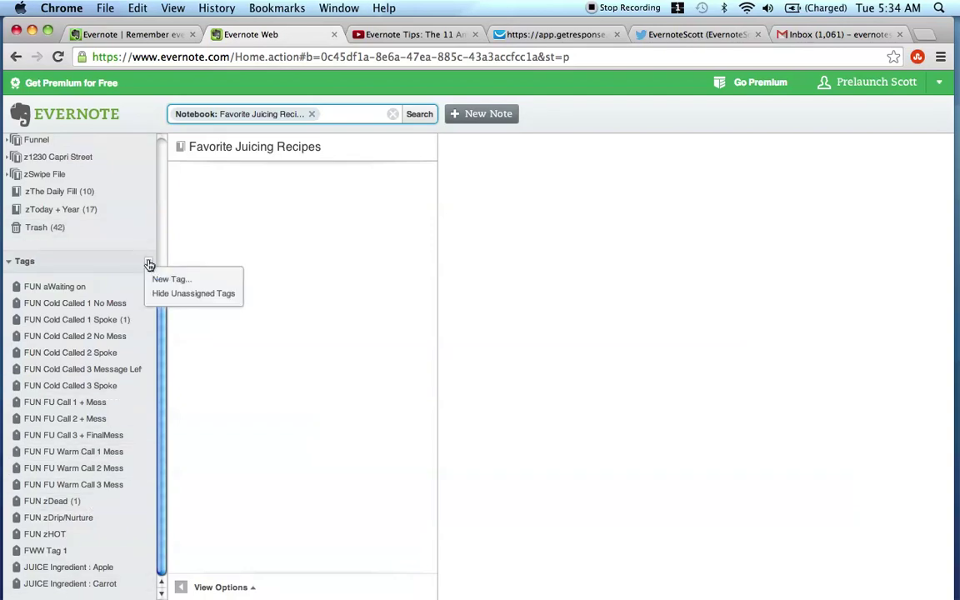
pyautogui.click(165, 282)
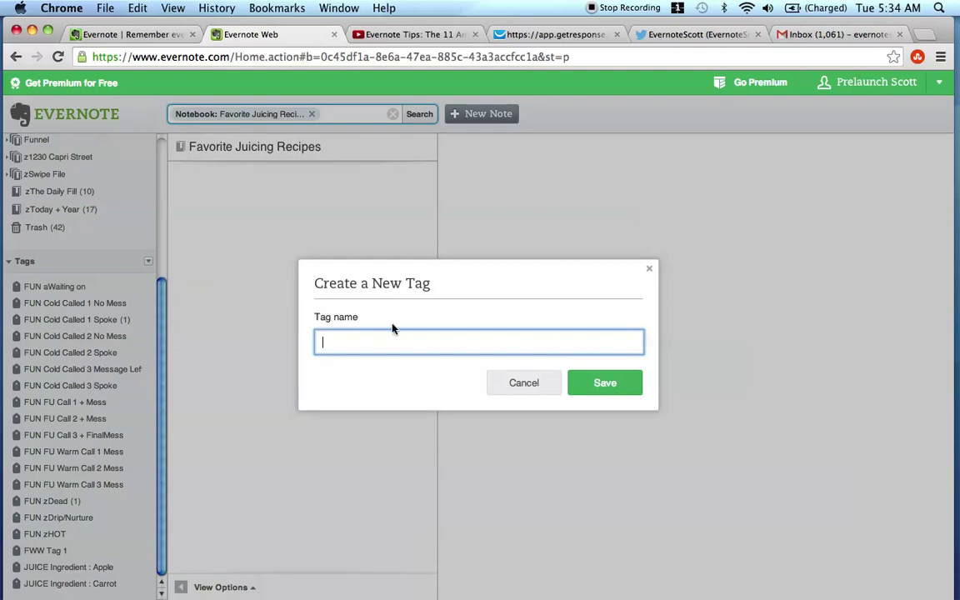
pyautogui.write('JUICE :')
pyautogui.write('Cucumbers')
pyautogui.press('BackSpace')
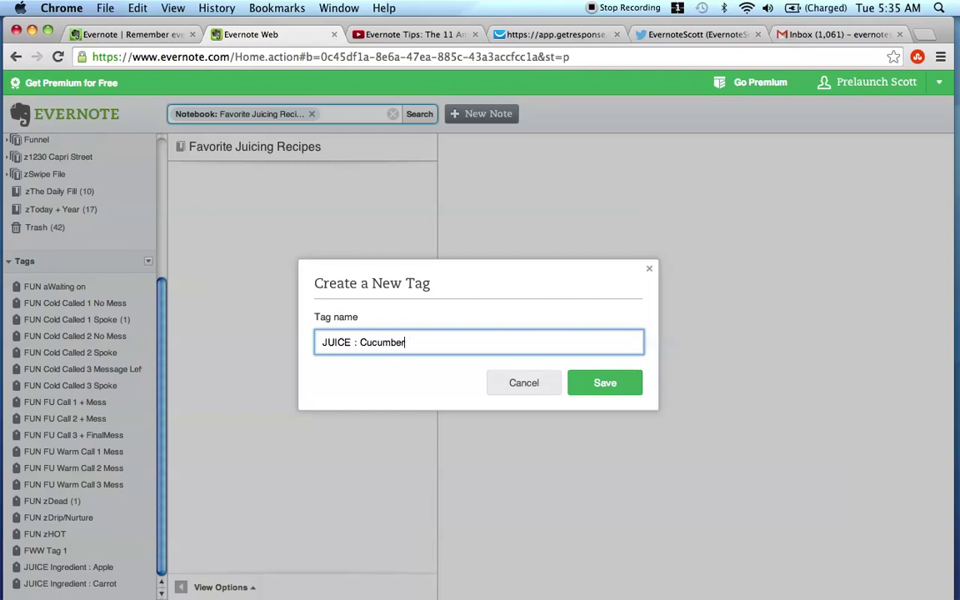
pyautogui.click(641, 382)
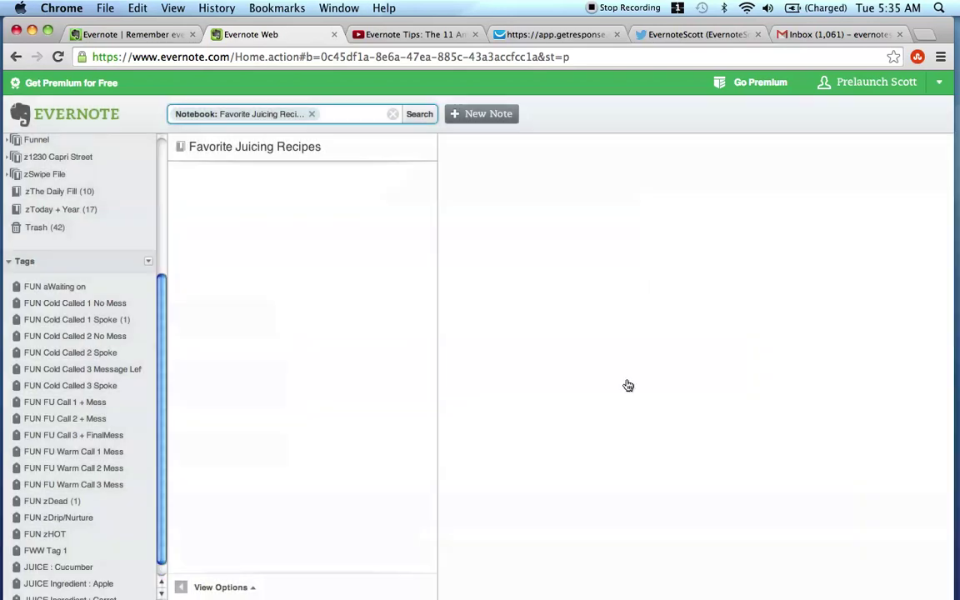
# Step: Rename the cucumber tag as "JUICE Ingredient : Cucumber"
pyautogui.scroll(-1, 96, 412)
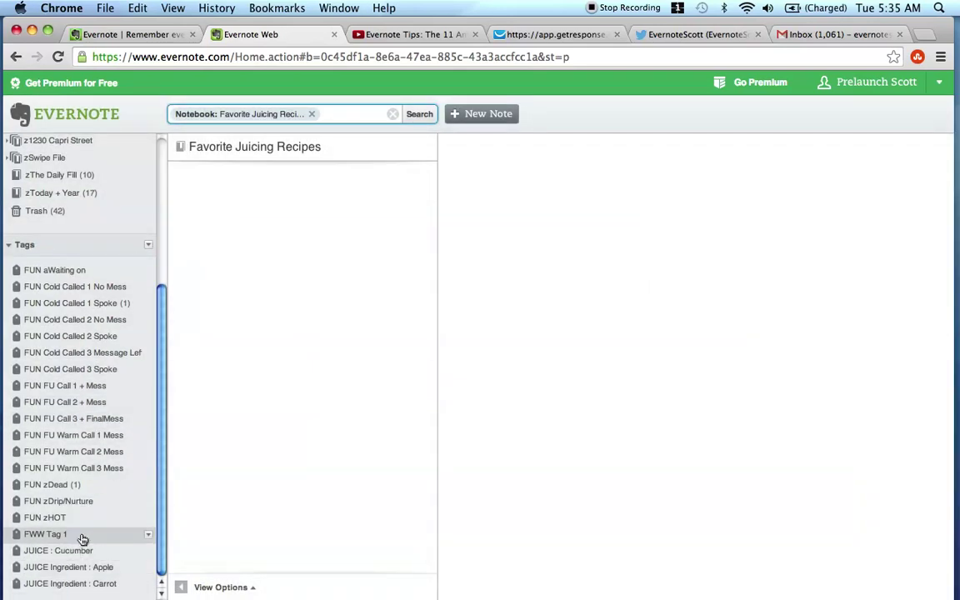
pyautogui.click(148, 552)
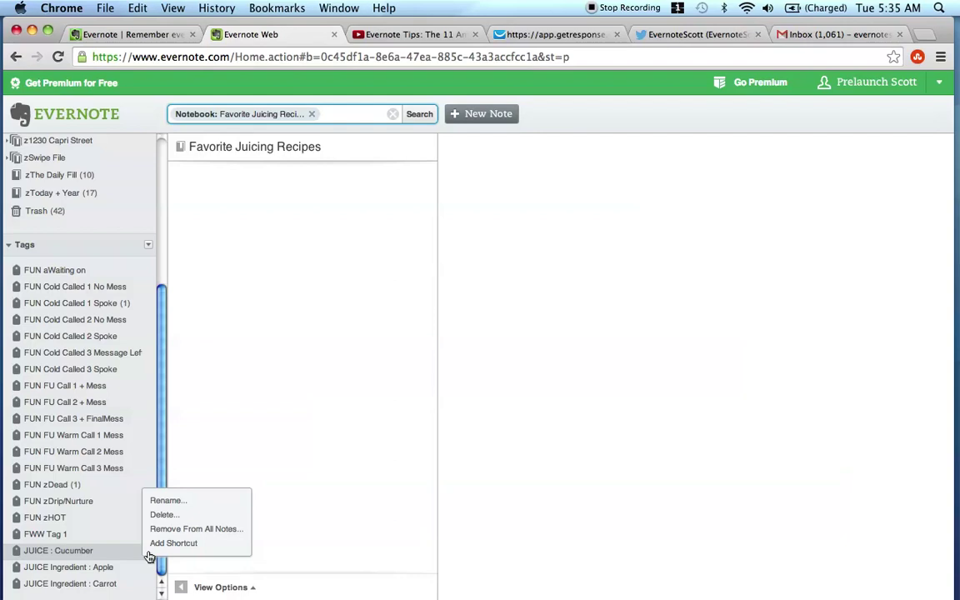
pyautogui.click(171, 501)
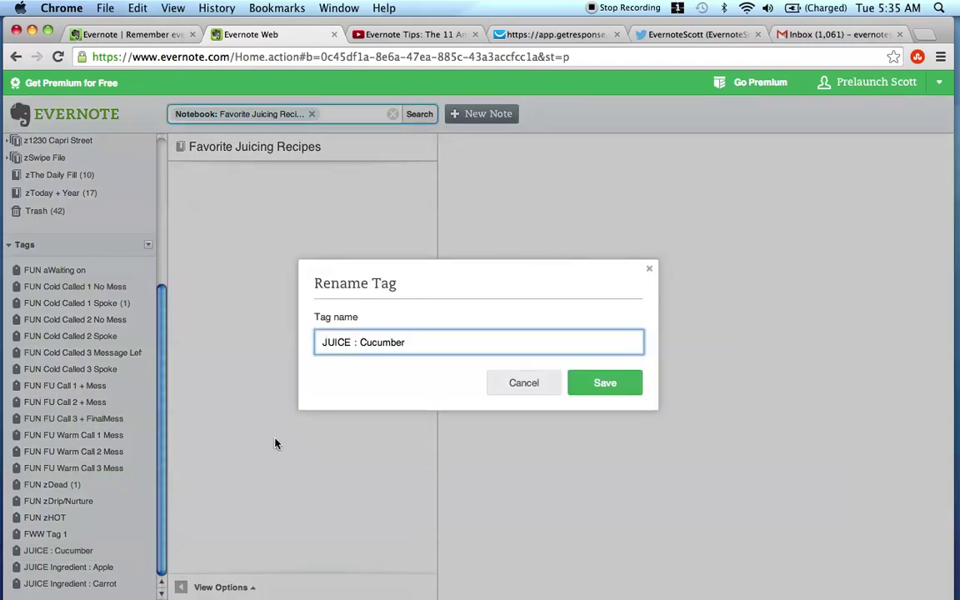
pyautogui.click(360, 343)
pyautogui.write('In')
pyautogui.press('BackSpace')
pyautogui.press('BackSpace')
pyautogui.press('BackSpace')
pyautogui.press('BackSpace')
pyautogui.write('Ingredient ')
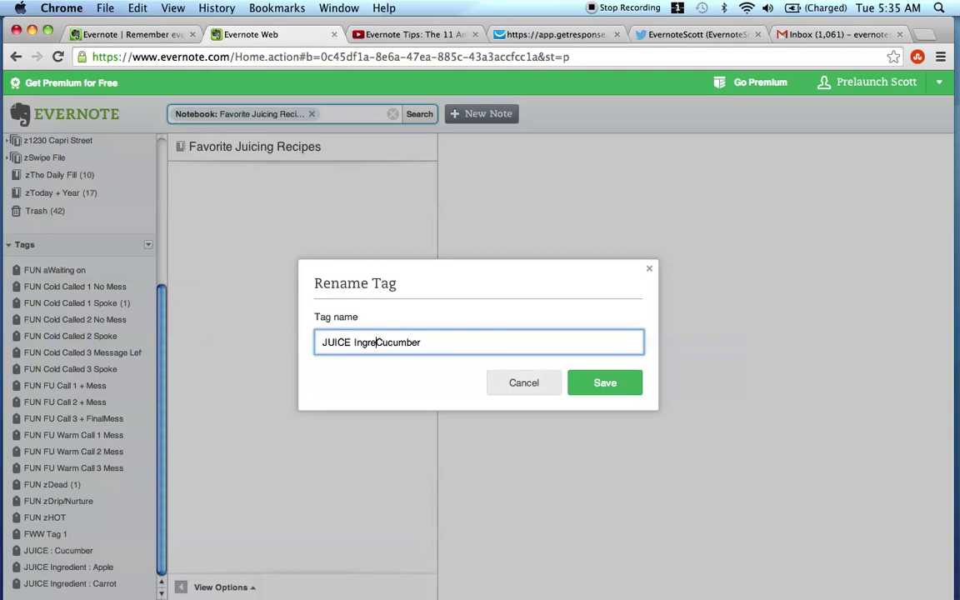
pyautogui.write(':')
pyautogui.press('BackSpace')
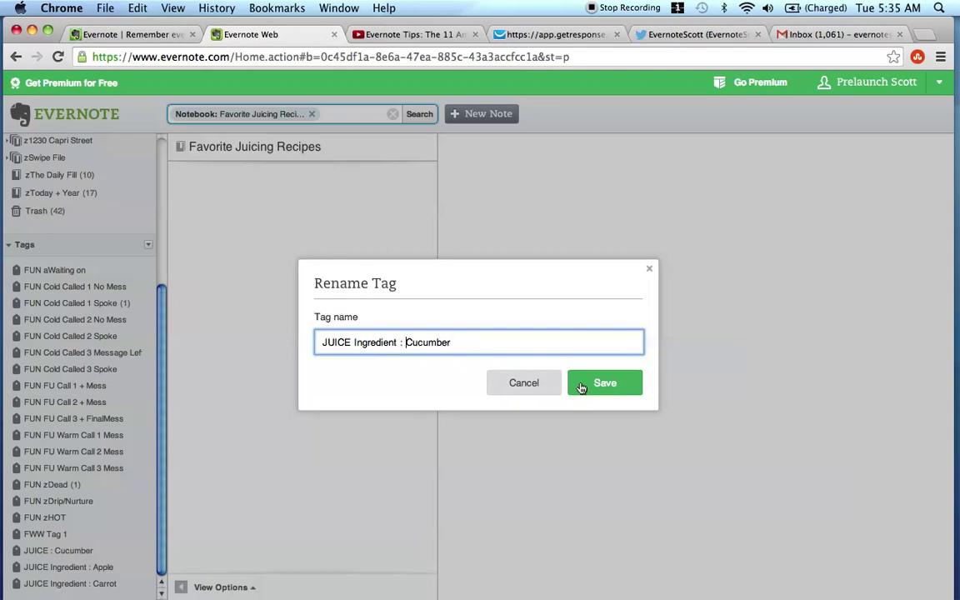
pyautogui.click(602, 384)
# Step: Create a meal tag named "JUICE Breakfast"
pyautogui.scroll(-1, 33, 441)
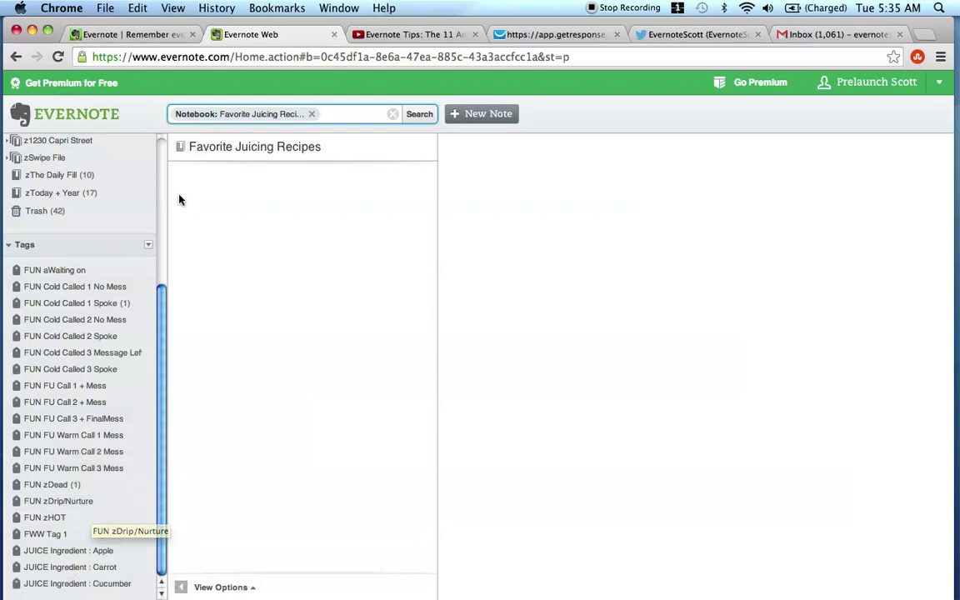
pyautogui.click(149, 247)
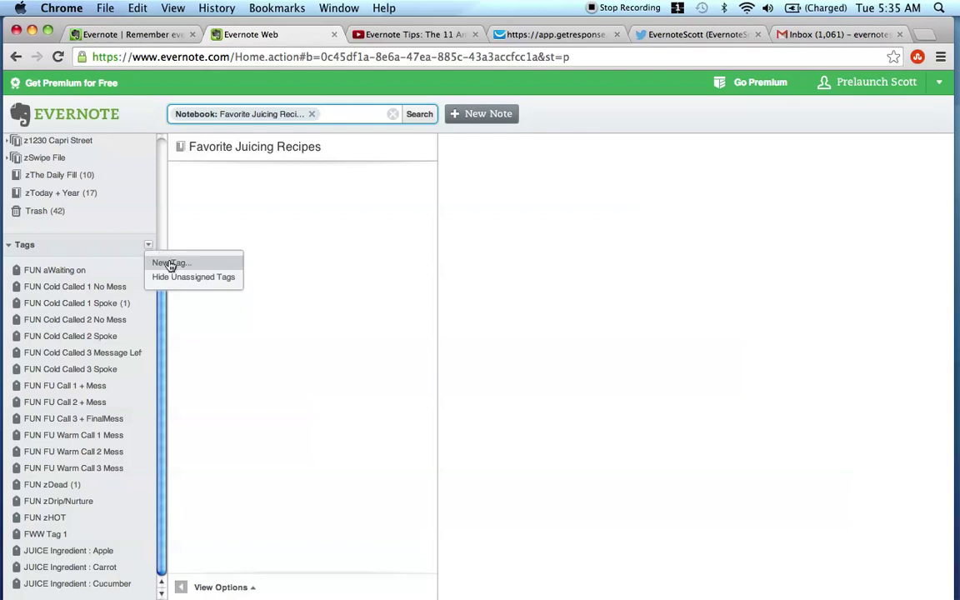
pyautogui.click(141, 263)
pyautogui.write('JUICE')
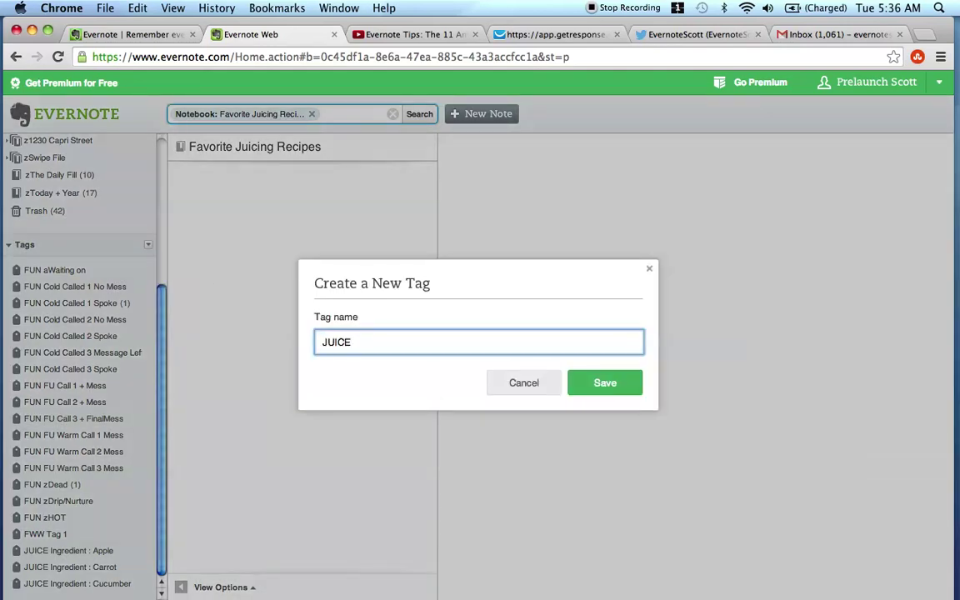
pyautogui.write(' :')
pyautogui.write('Breakfast')
pyautogui.click(606, 382)
# Step: Create a meal tag named "JUICE Lunch"
pyautogui.click(148, 246)
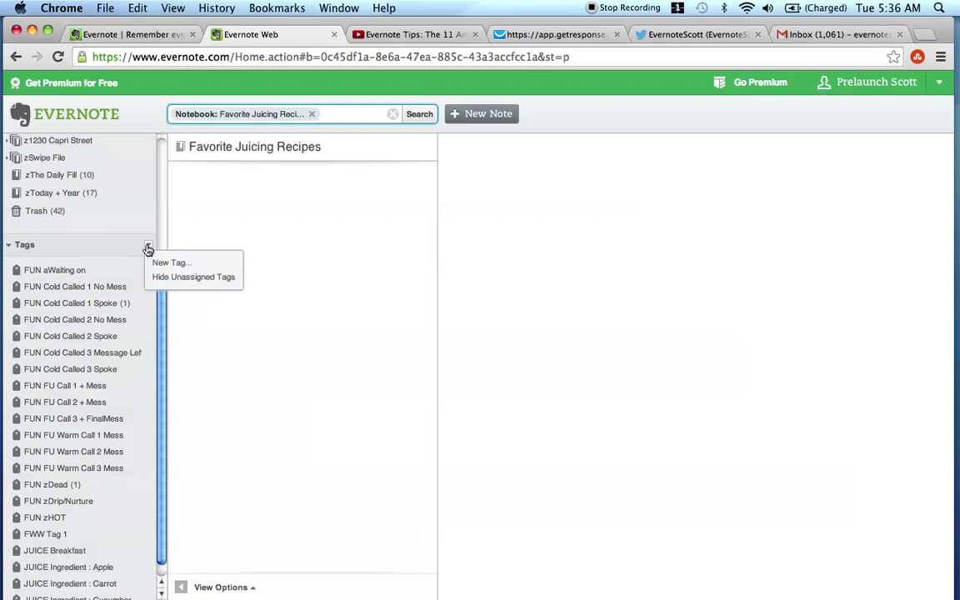
pyautogui.click(167, 263)
pyautogui.write('JUICE Lunch')
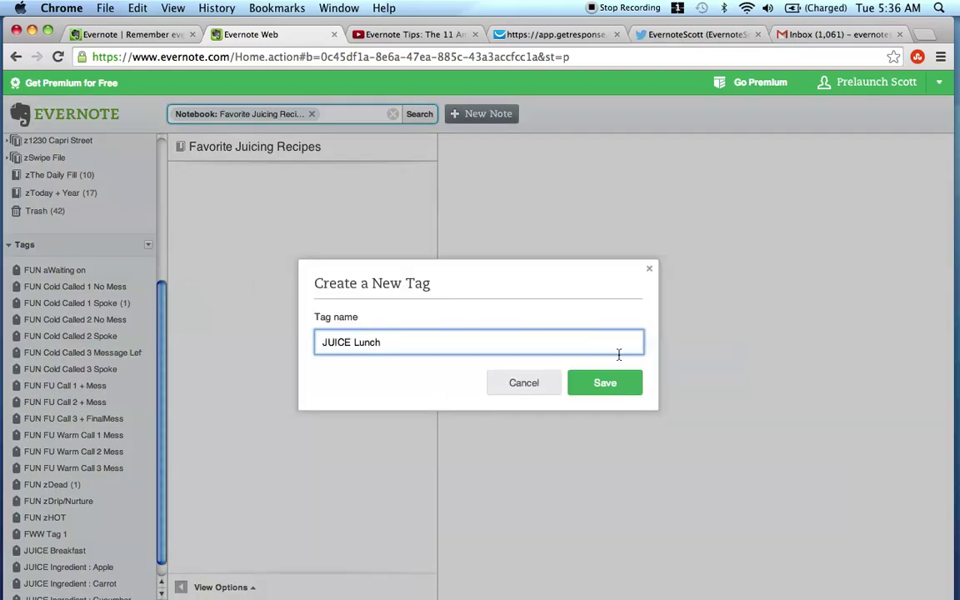
pyautogui.click(605, 383)
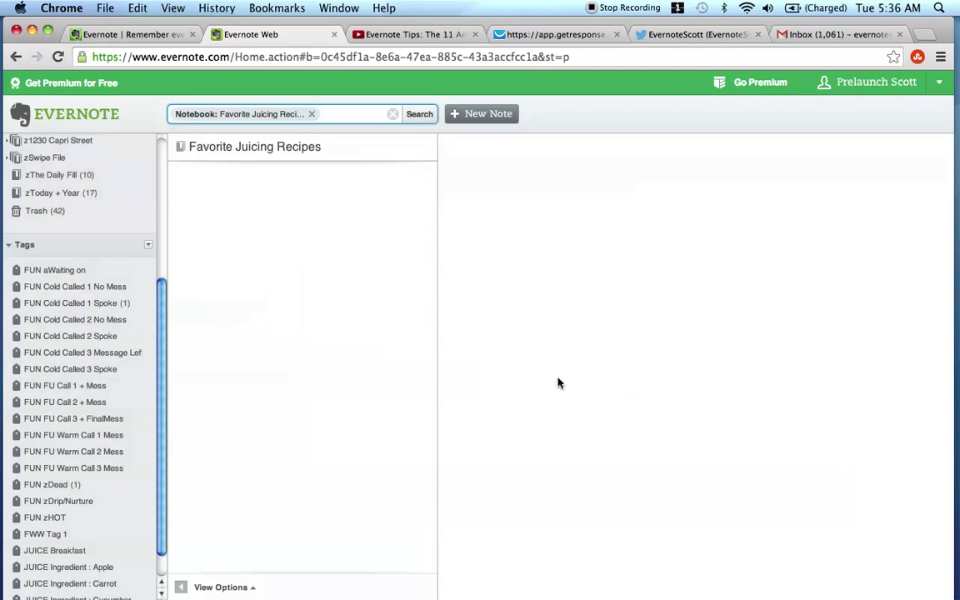
# Step: Create a meal tag named "JUICE Dinner"
pyautogui.click(151, 247)
pyautogui.click(162, 263)
pyautogui.write('JUICE D')
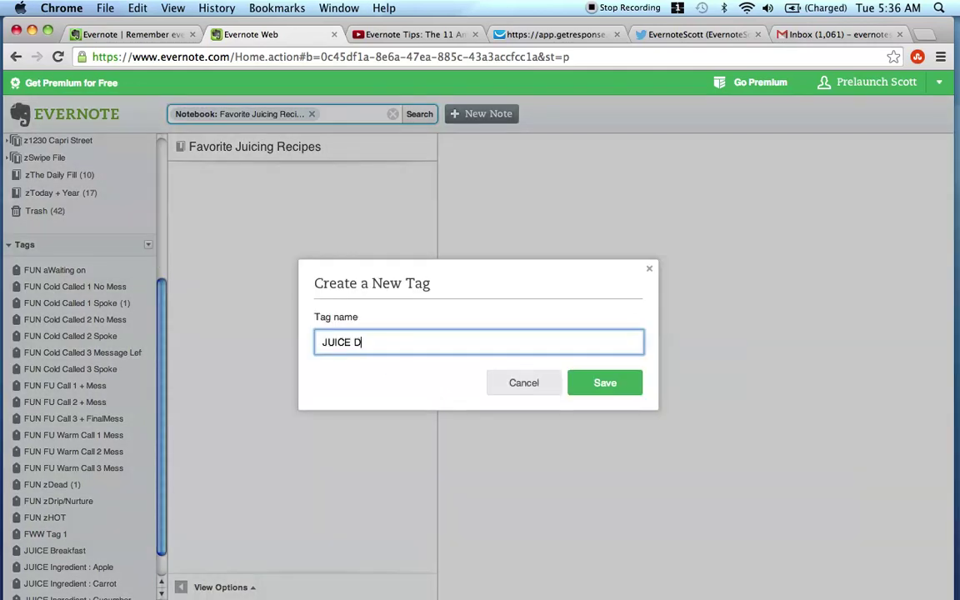
pyautogui.write('inner')
pyautogui.click(605, 382)
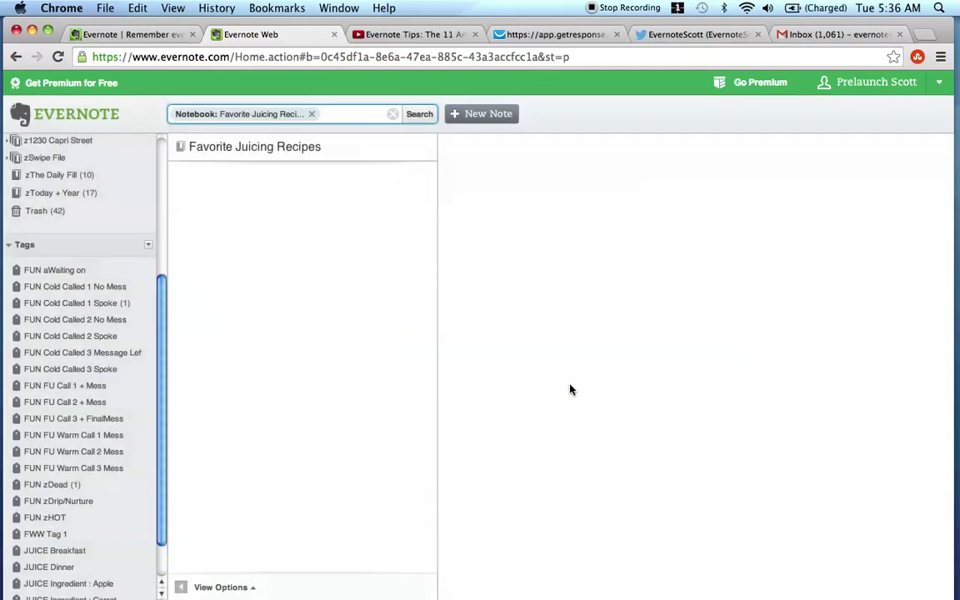
# Step: Create a tag named "JUICE Snack" and check the juice tags in the tag list
pyautogui.click(148, 244)
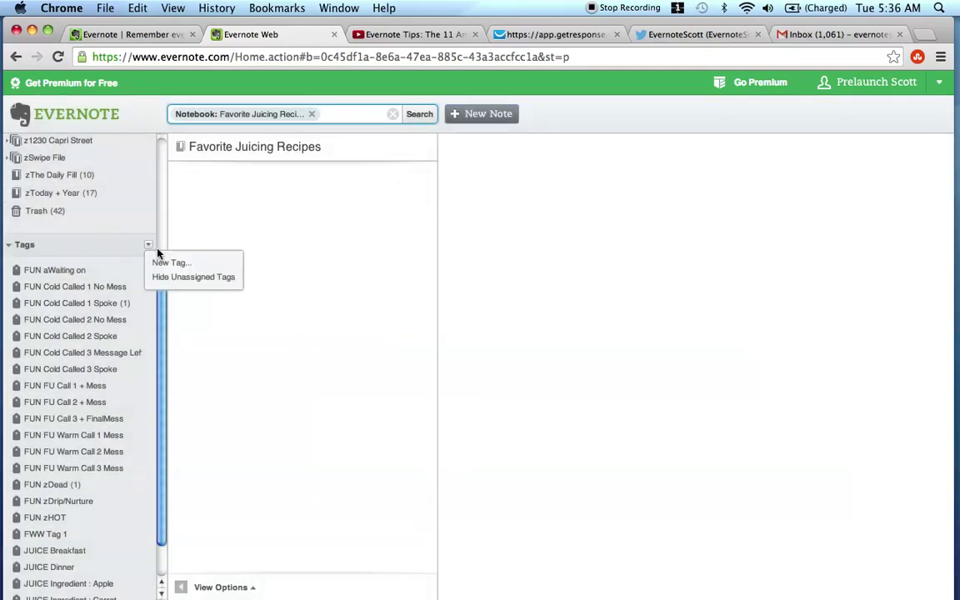
pyautogui.click(175, 264)
pyautogui.write('JUICE ')
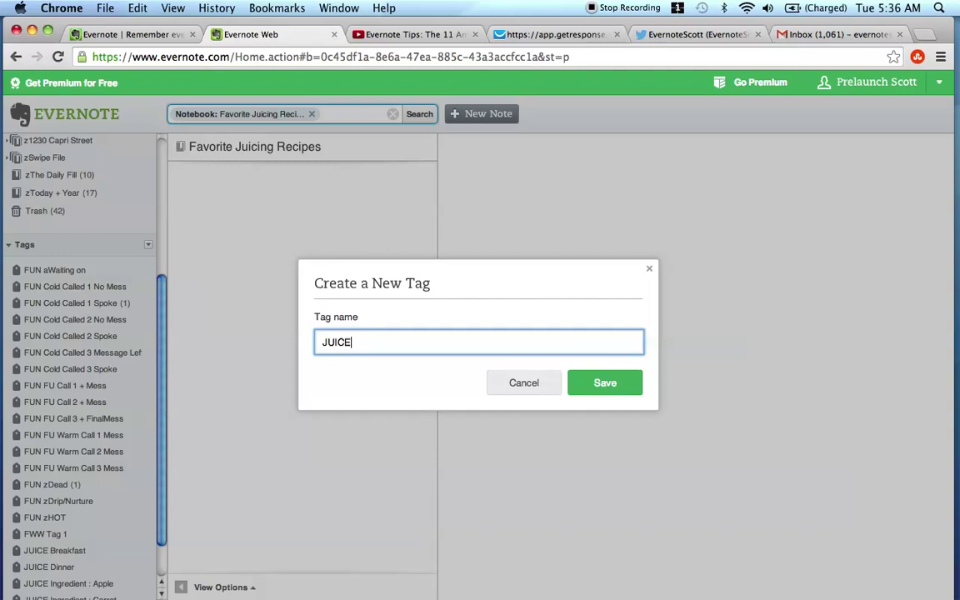
pyautogui.write('Snack')
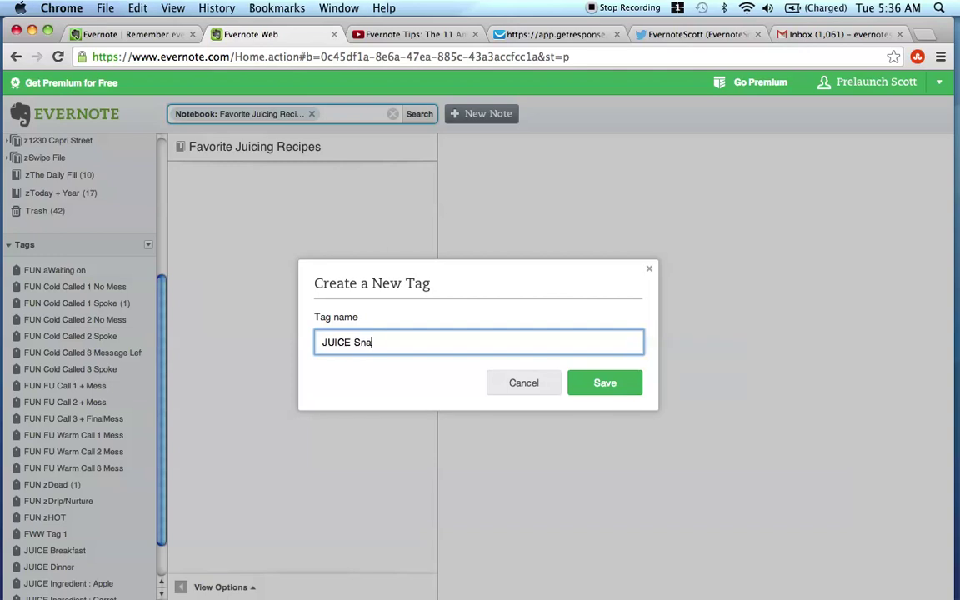
pyautogui.click(606, 383)
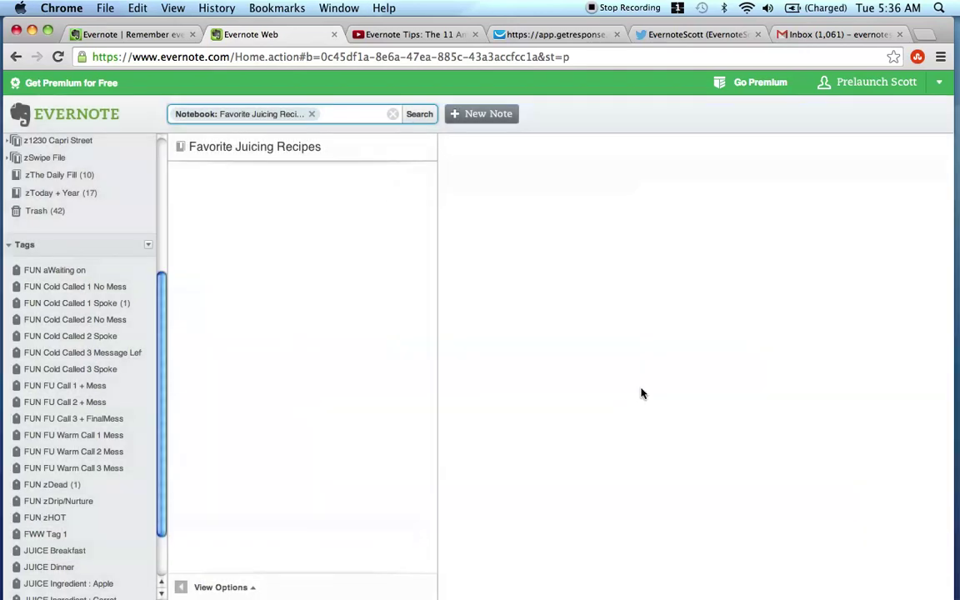
pyautogui.scroll(-3, 24, 399)
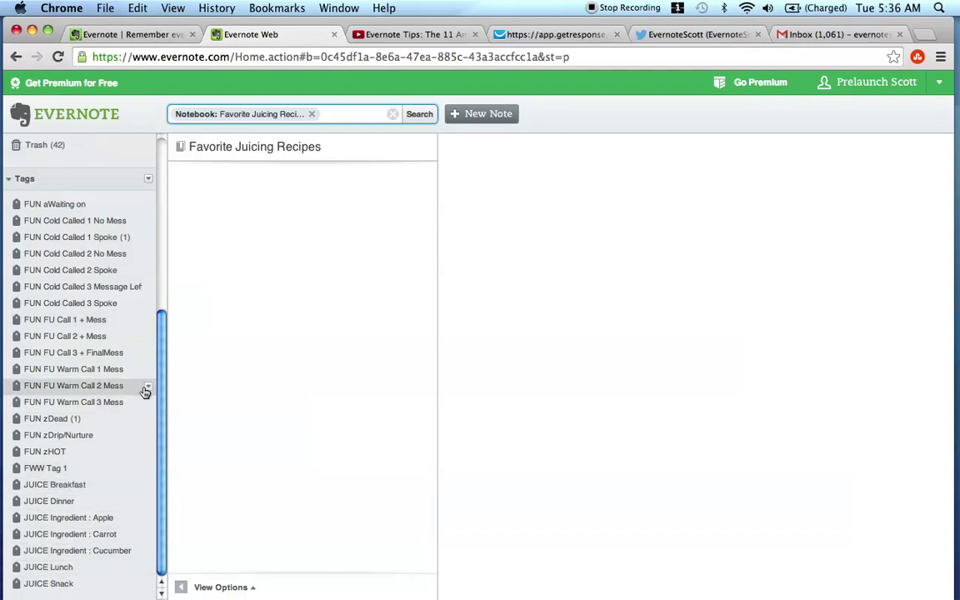
# Step: Create a health-benefit tag named "JUICE Hormone Balance"
pyautogui.scroll(10, 146, 390)
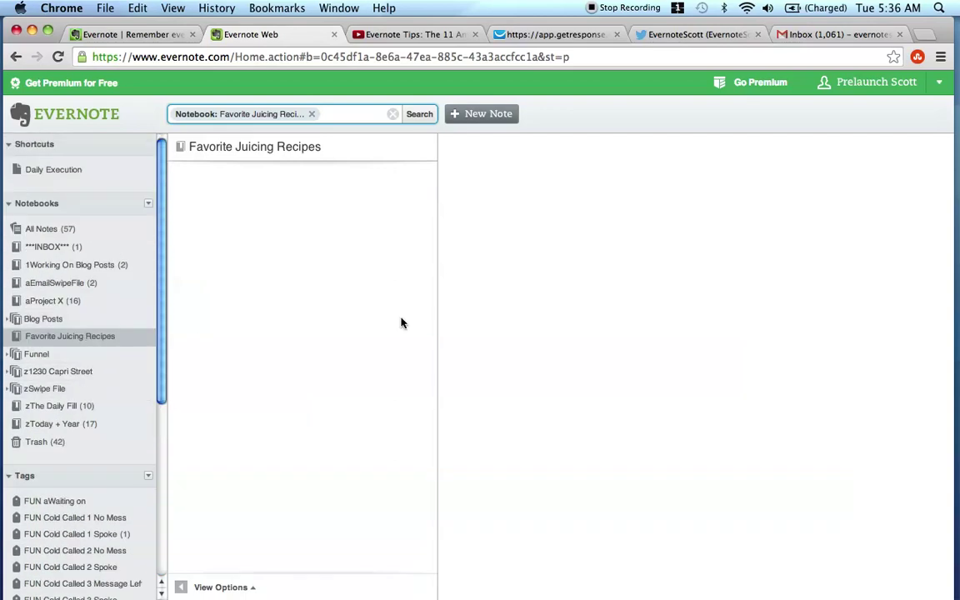
pyautogui.scroll(-8, 85, 317)
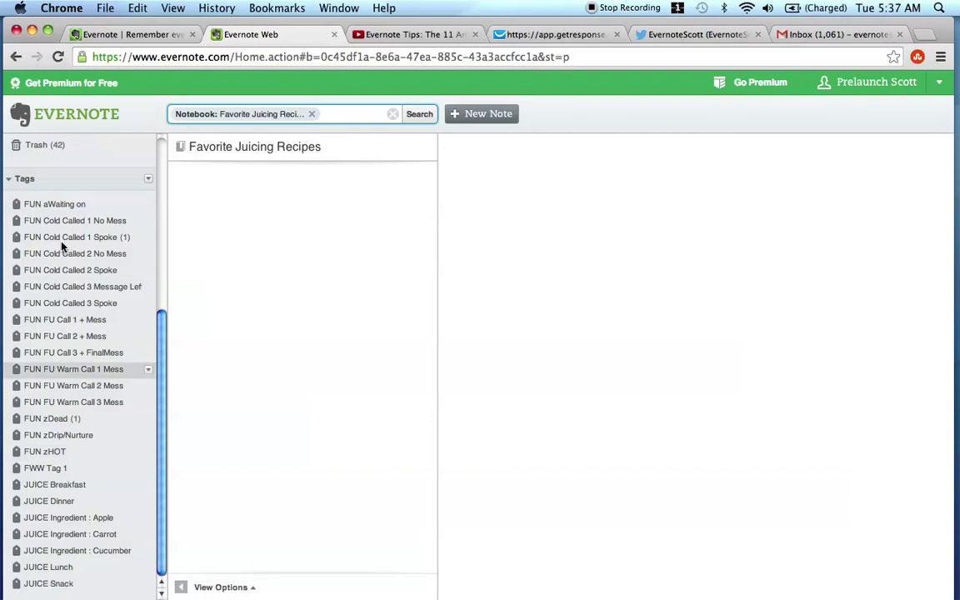
pyautogui.click(148, 180)
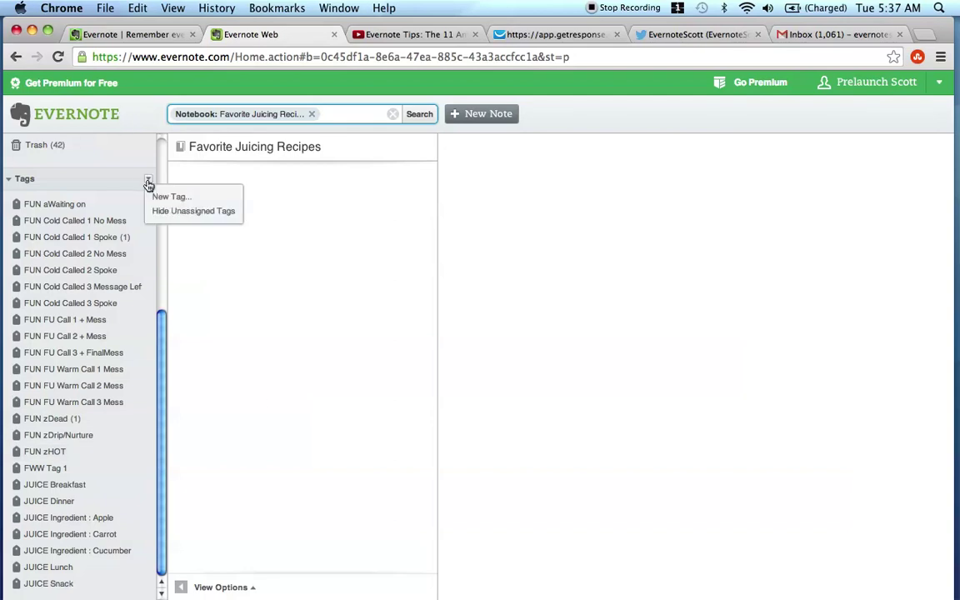
pyautogui.click(167, 200)
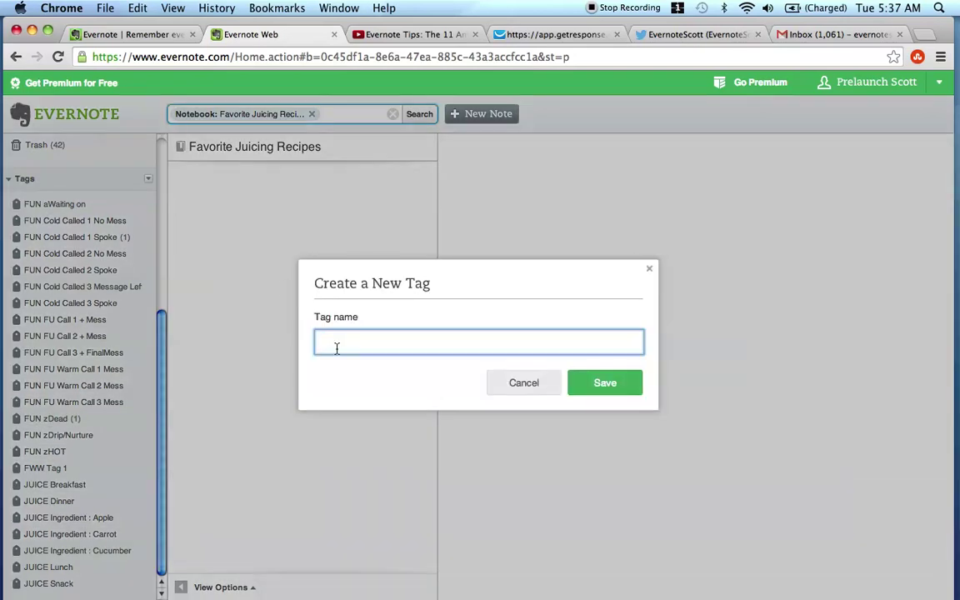
pyautogui.write('JUICE')
pyautogui.write('ho')
pyautogui.press('BackSpace')
pyautogui.press('BackSpace')
pyautogui.write('Hormone Balance')
pyautogui.click(601, 383)
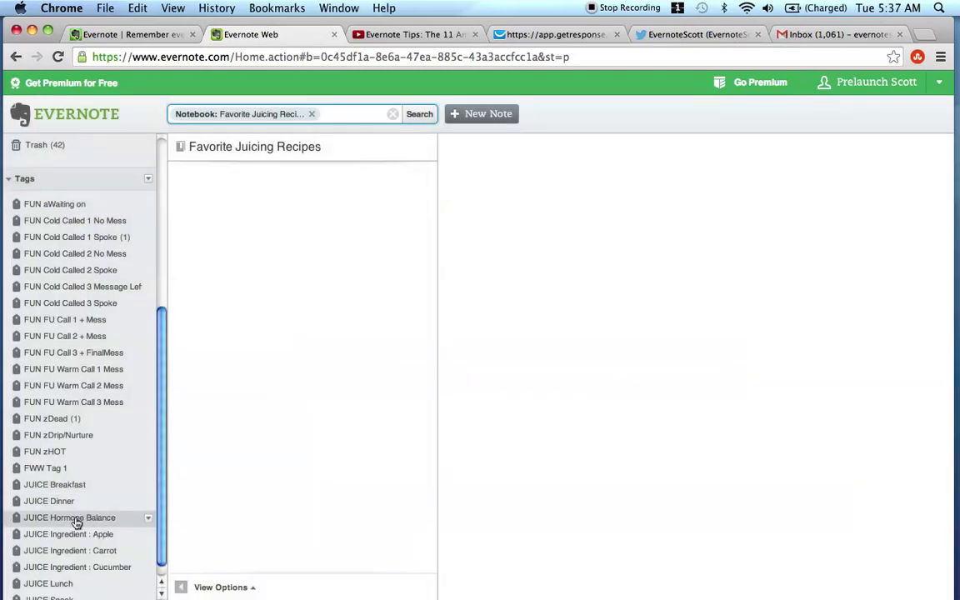
# Step: Create a health-condition tag named "JUICE Arthritis"
pyautogui.click(149, 181)
pyautogui.click(197, 197)
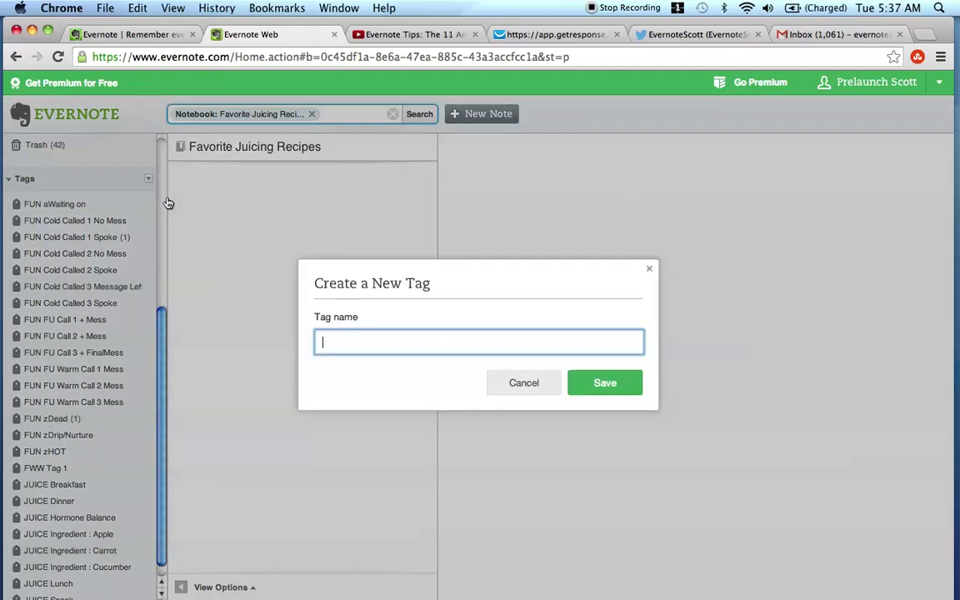
pyautogui.write('JUICE Arthritus')
pyautogui.press('BackSpace')
pyautogui.press('BackSpace')
pyautogui.write('is')
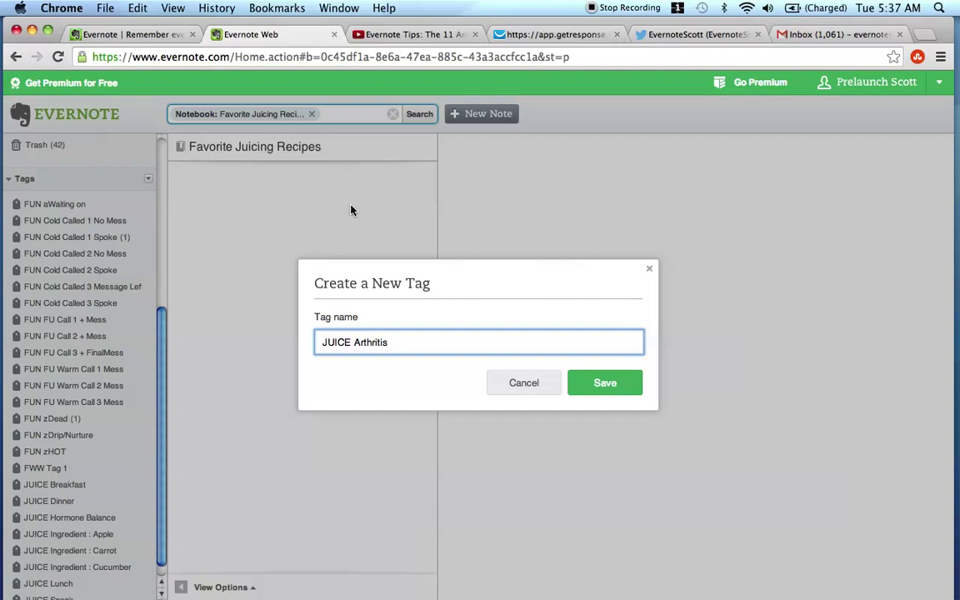
pyautogui.click(604, 385)
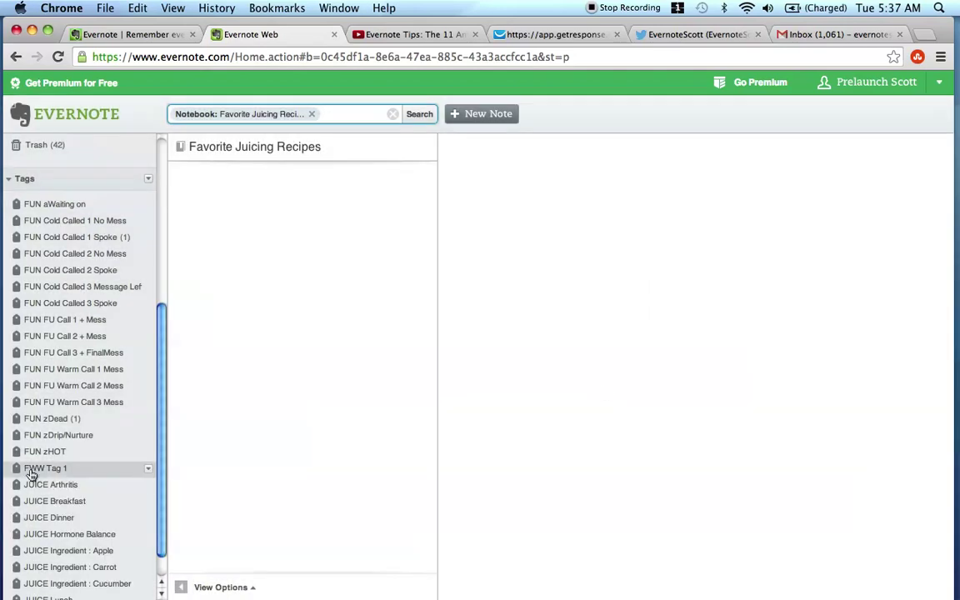
# Step: Review the JUICE tags in the tag list and the Favorite Juicing Recipes notebook among the notebooks
pyautogui.scroll(-1, 73, 502)
pyautogui.scroll(5, 74, 502)
pyautogui.scroll(-5, 73, 502)
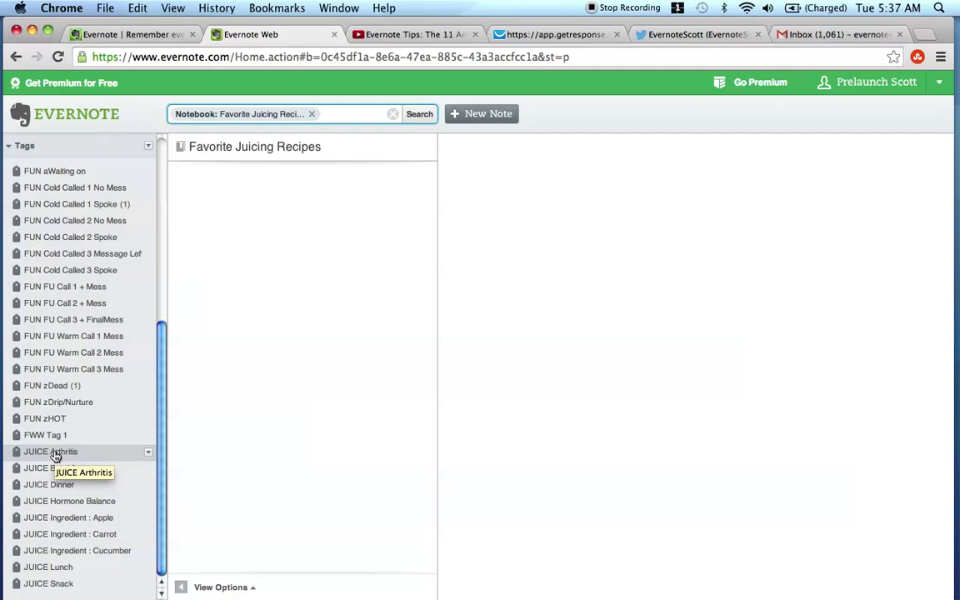
pyautogui.scroll(5, 55, 452)
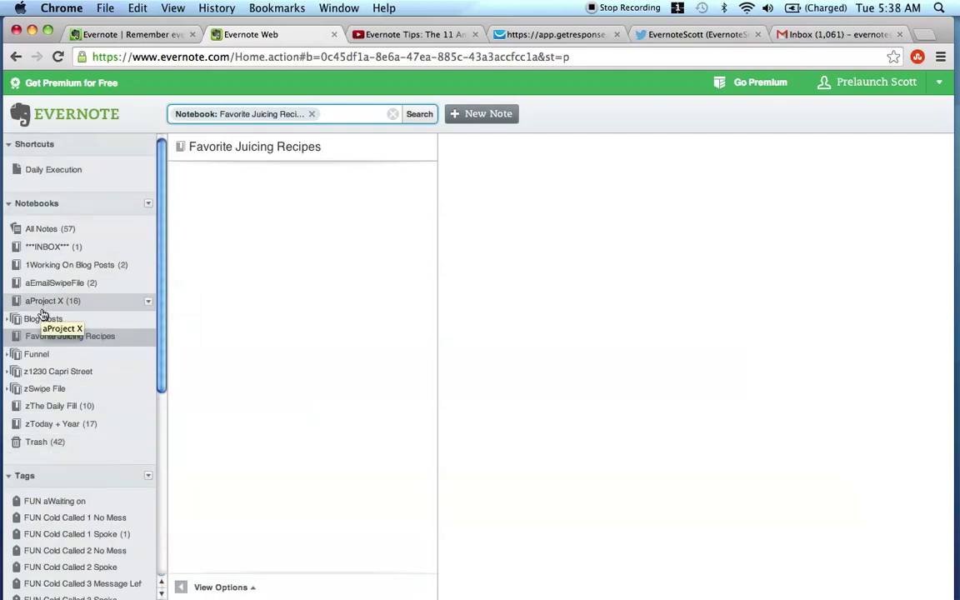
pyautogui.scroll(-8, 86, 343)
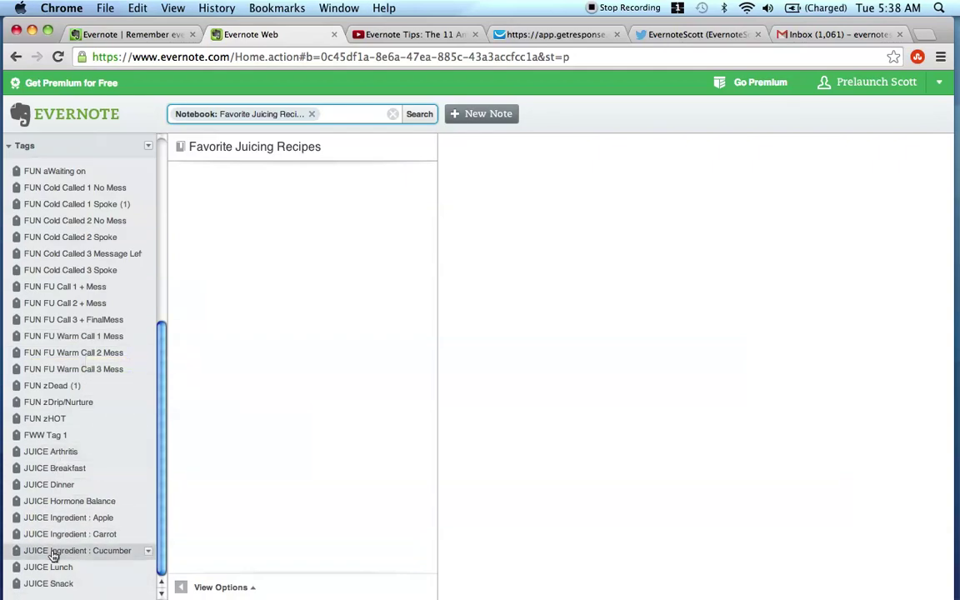
pyautogui.scroll(8, 53, 552)
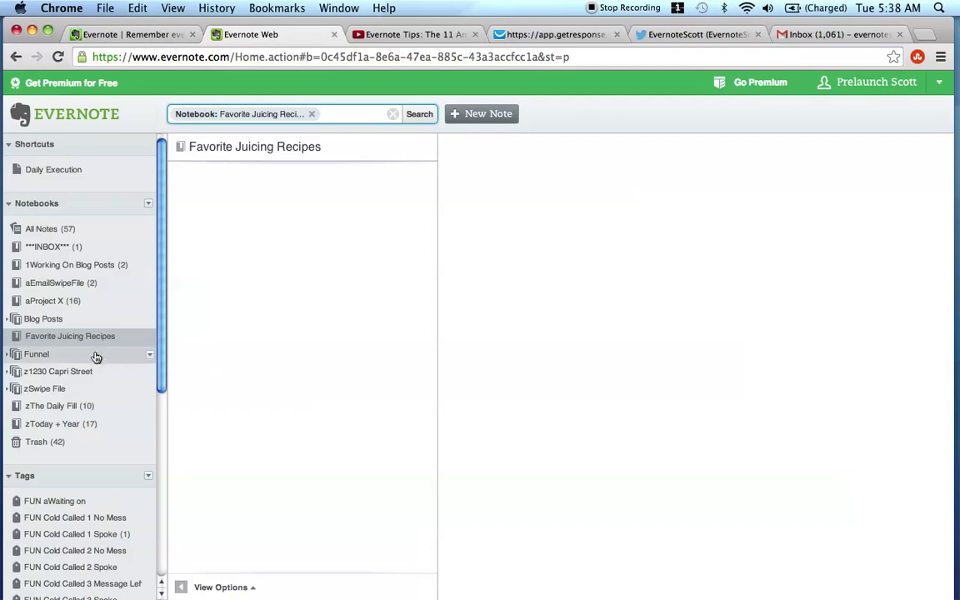
pyautogui.scroll(-8, 107, 359)
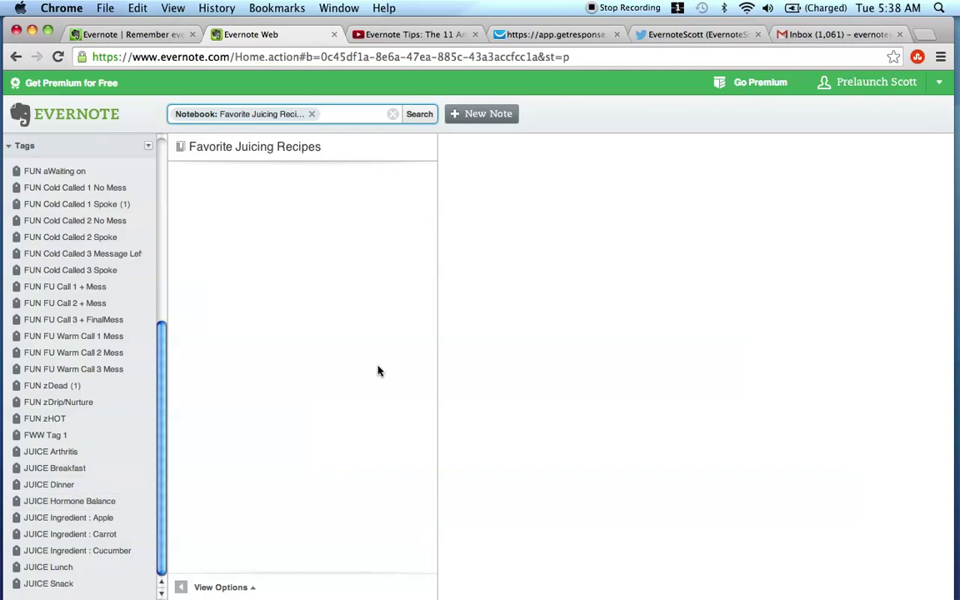
pyautogui.scroll(10, 135, 354)
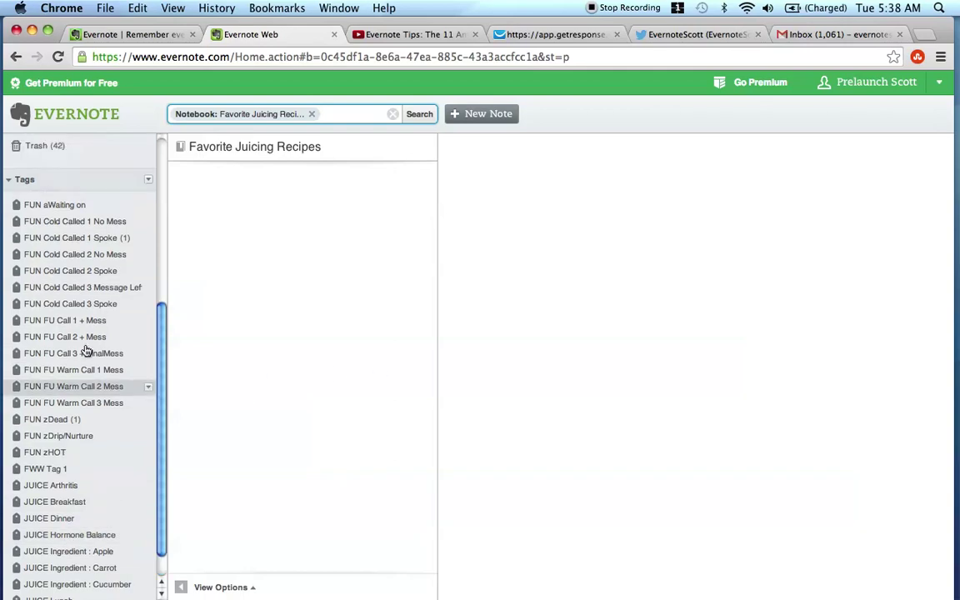
# Step: Open the Facebook page facebook.com/NutriBulletRecipes in a new browser tab
pyautogui.click(925, 35)
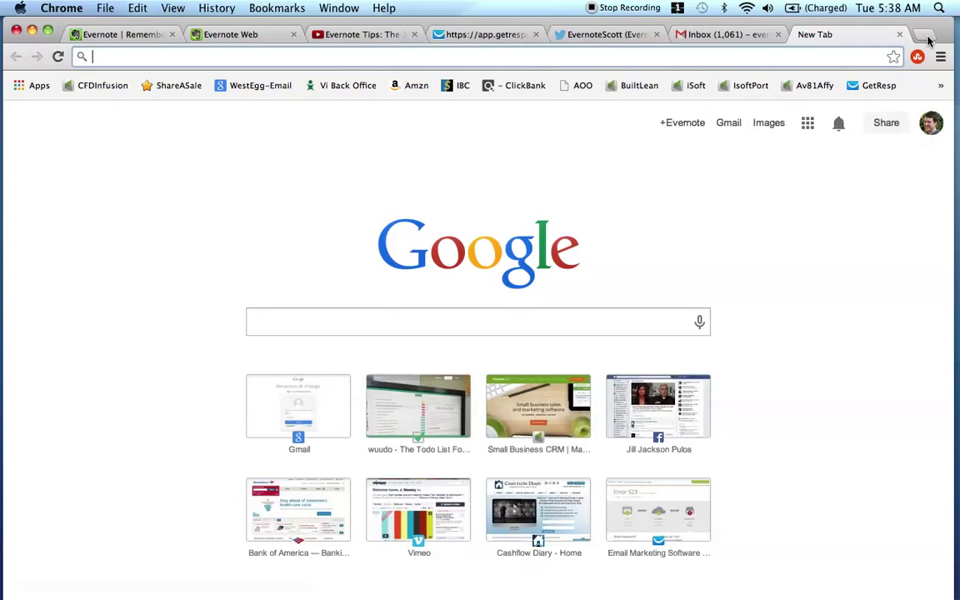
pyautogui.write('faceb')
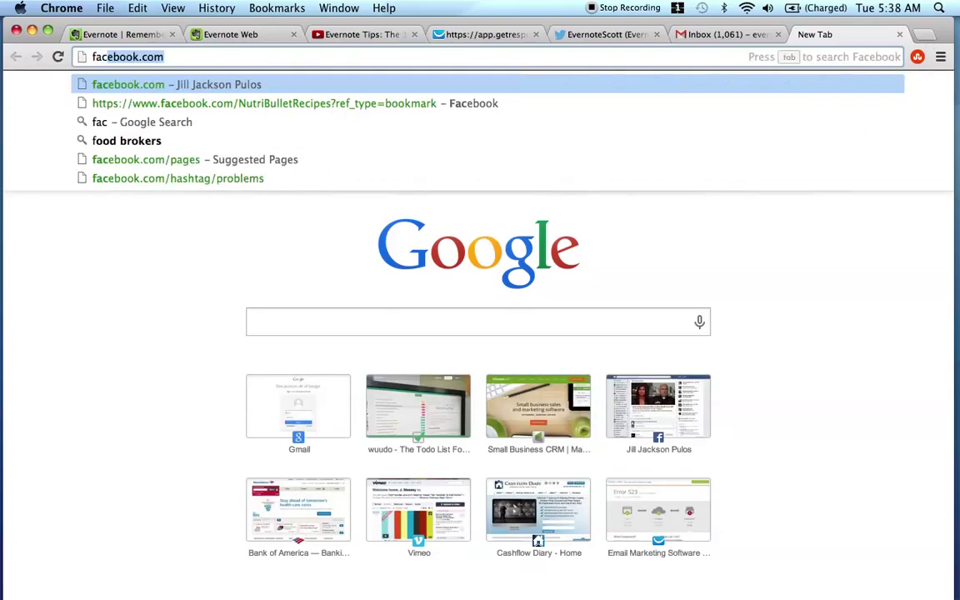
pyautogui.write('ook.com')
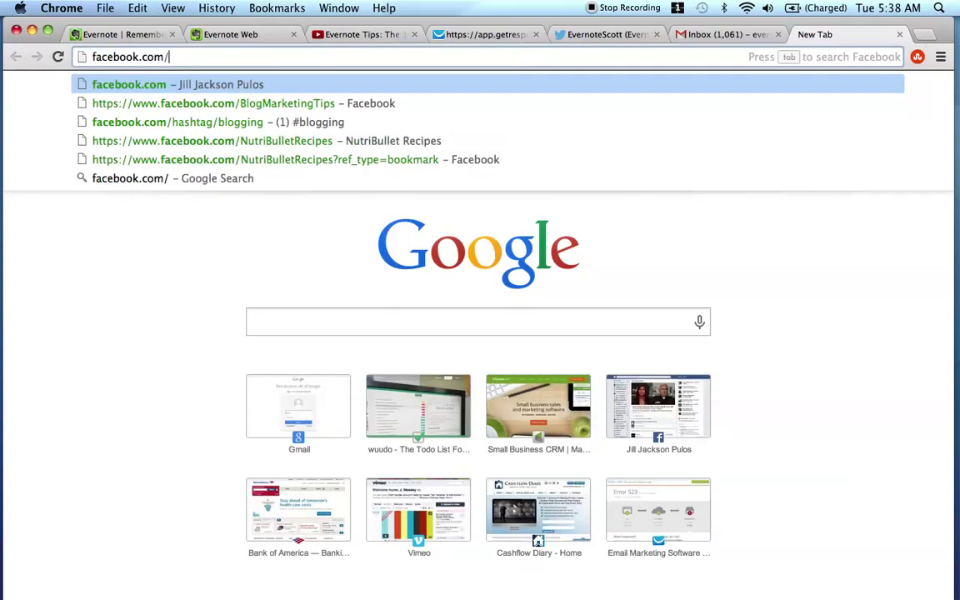
pyautogui.write('/')
pyautogui.press('Down')
pyautogui.press('Down')
pyautogui.press('Down')
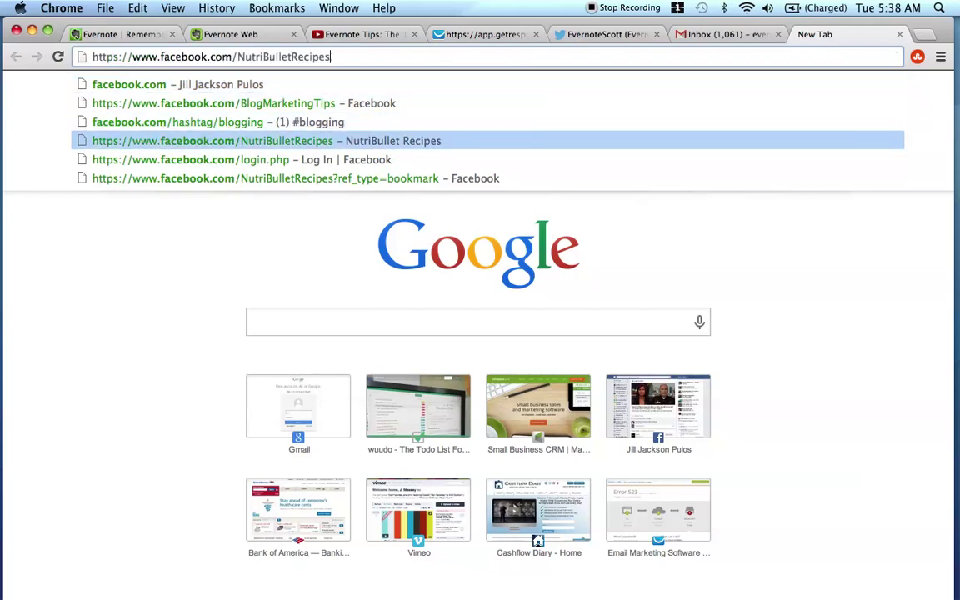
pyautogui.press('Return')
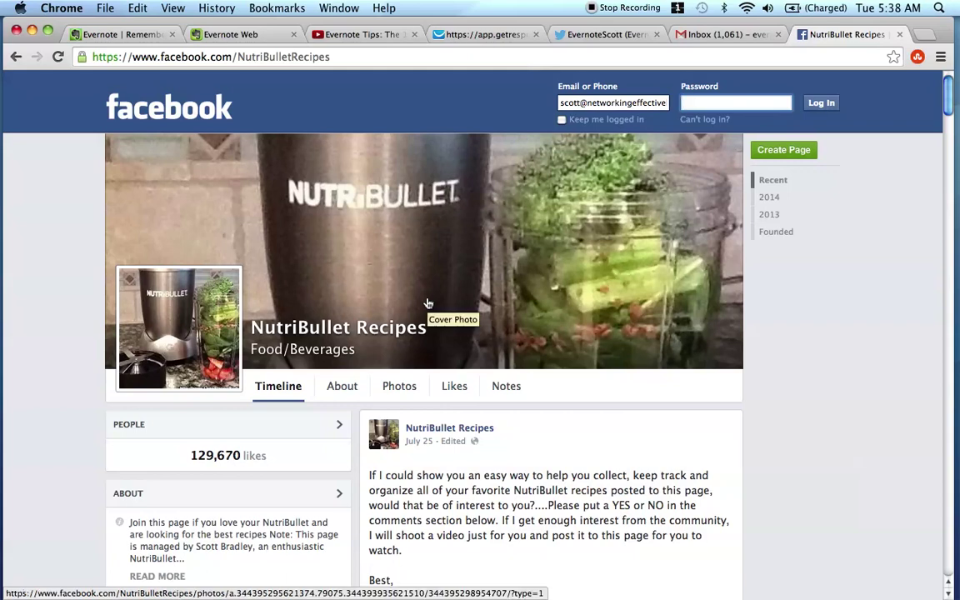
# Step: Look through the recipe posts and comments on the NutriBullet Recipes page timeline
pyautogui.scroll(-3, 49, 282)
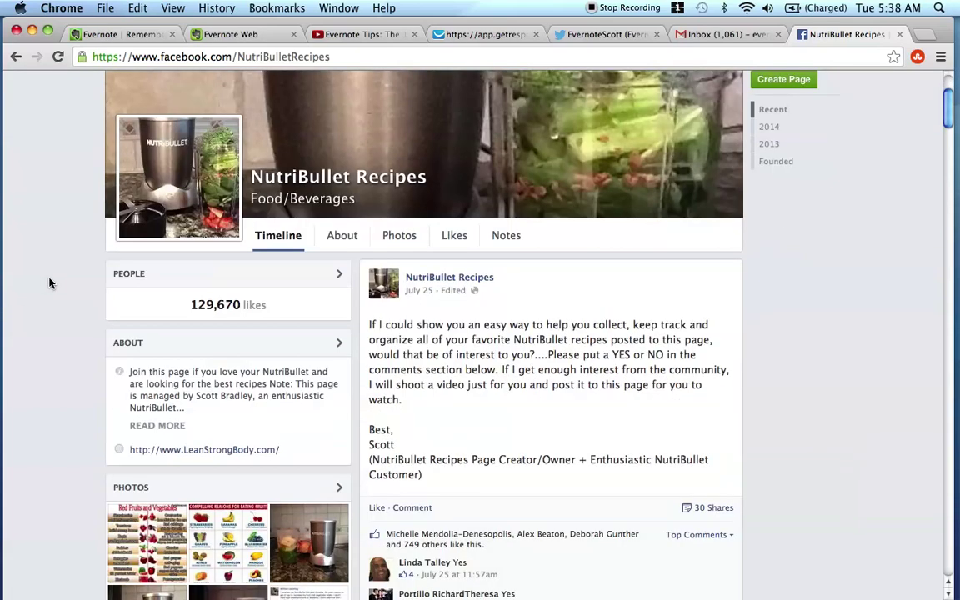
pyautogui.scroll(-10, 49, 281)
pyautogui.scroll(9, 49, 282)
pyautogui.scroll(4, 49, 281)
pyautogui.scroll(-6, 50, 282)
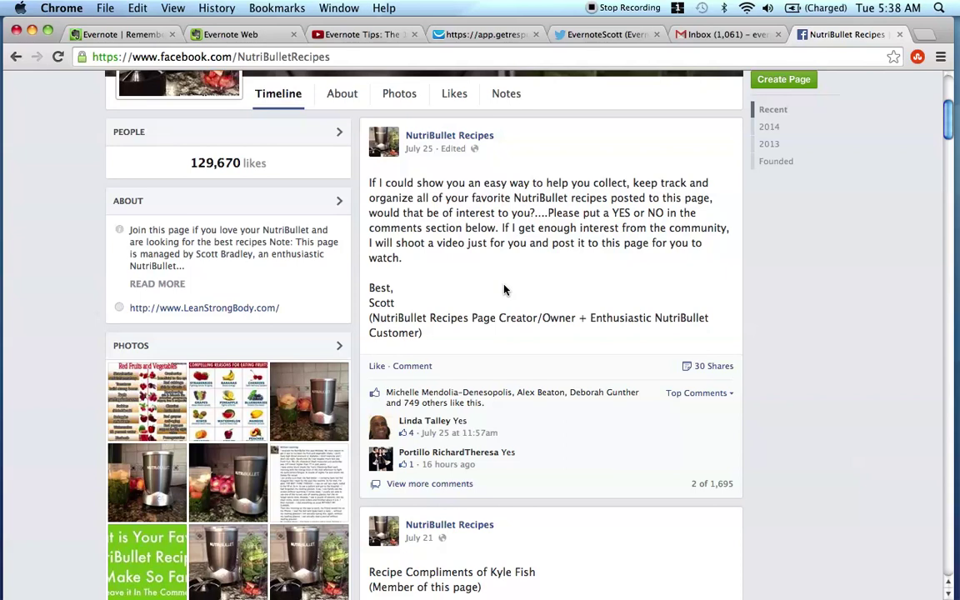
pyautogui.scroll(-5, 475, 237)
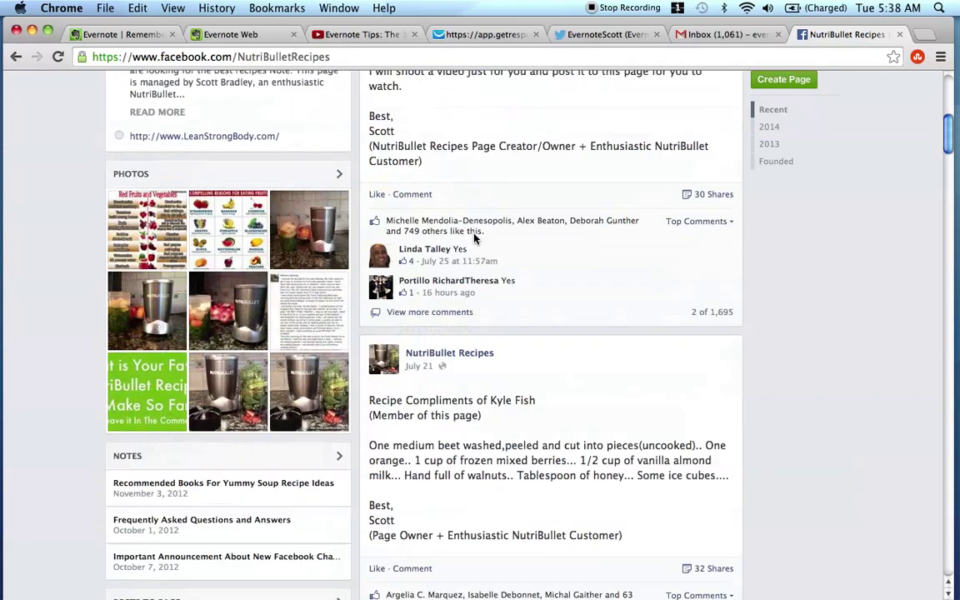
pyautogui.scroll(-10, 474, 238)
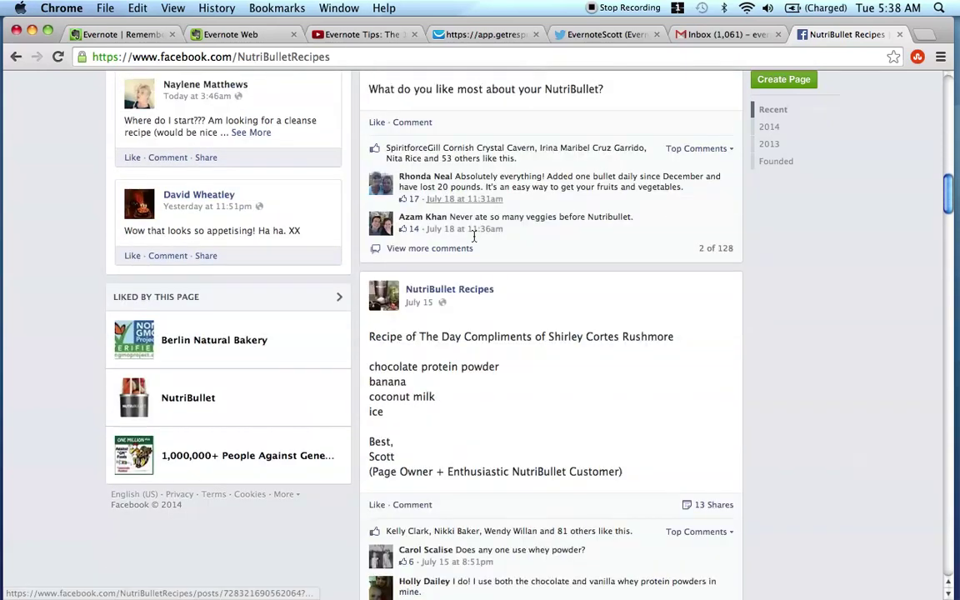
pyautogui.scroll(-10, 474, 238)
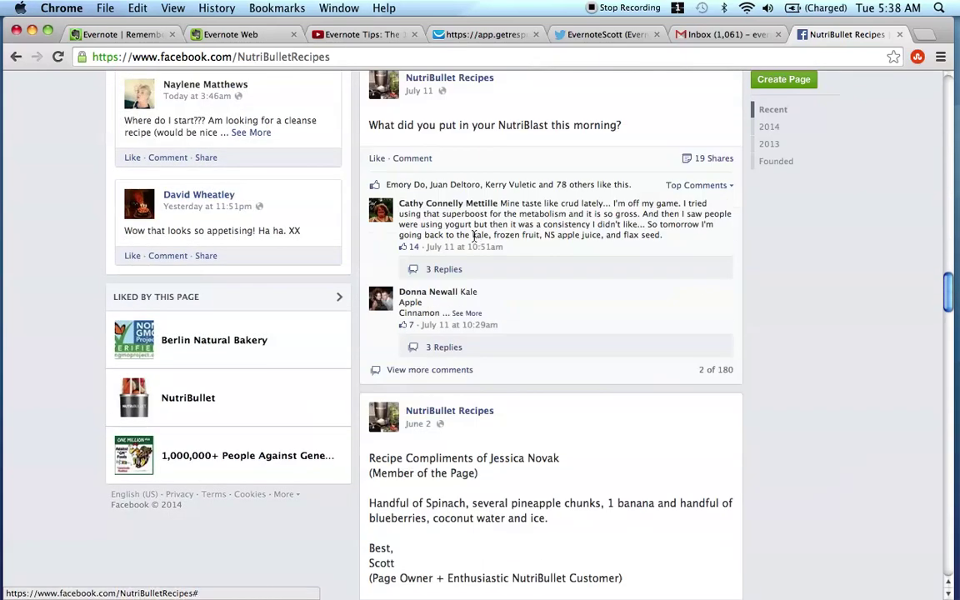
pyautogui.scroll(7, 475, 239)
pyautogui.scroll(18, 474, 239)
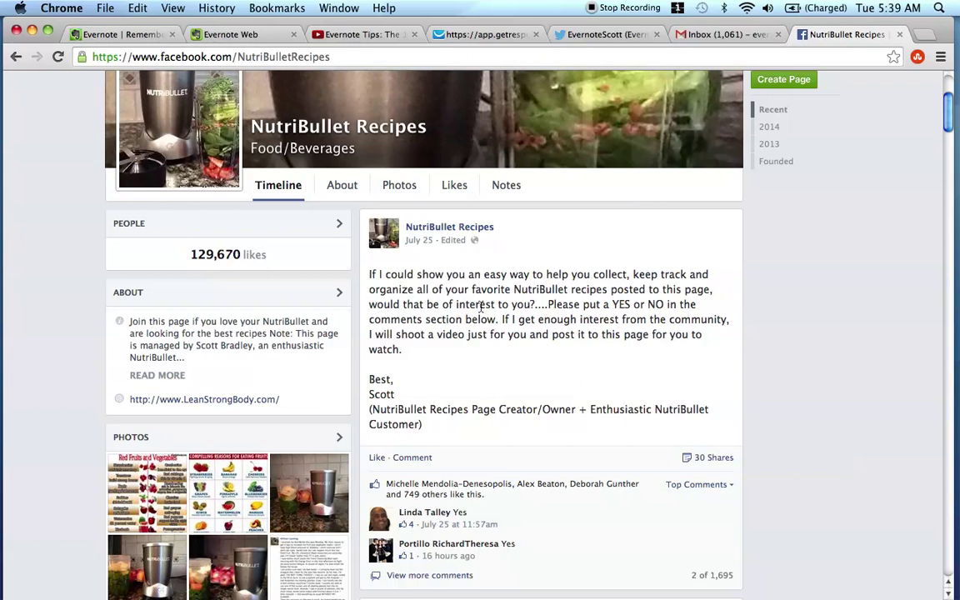
# Step: Switch back to Evernote and create a note titled "Recipe #1 : Title" in the Favorite Juicing Recipes notebook
pyautogui.click(239, 35)
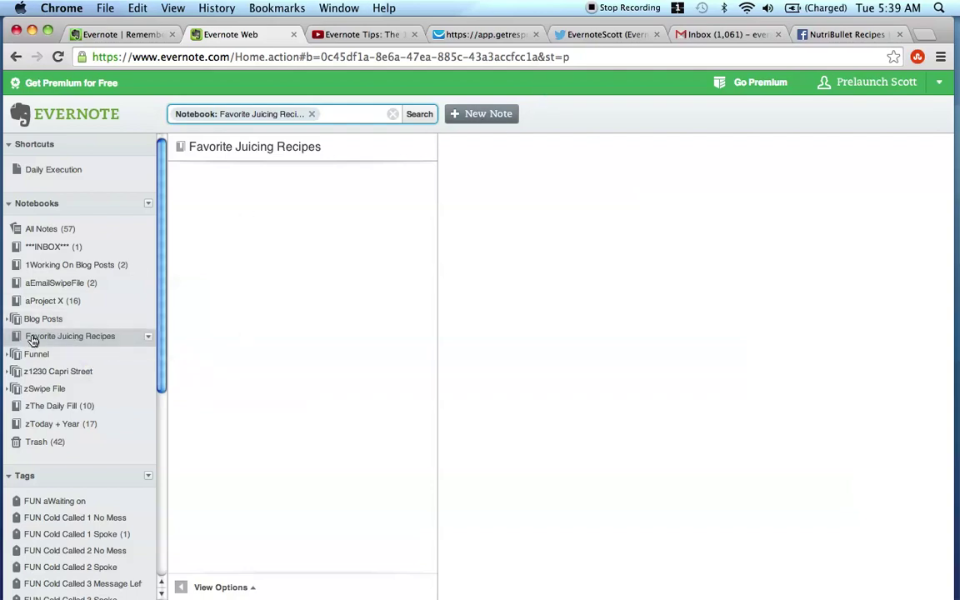
pyautogui.click(480, 115)
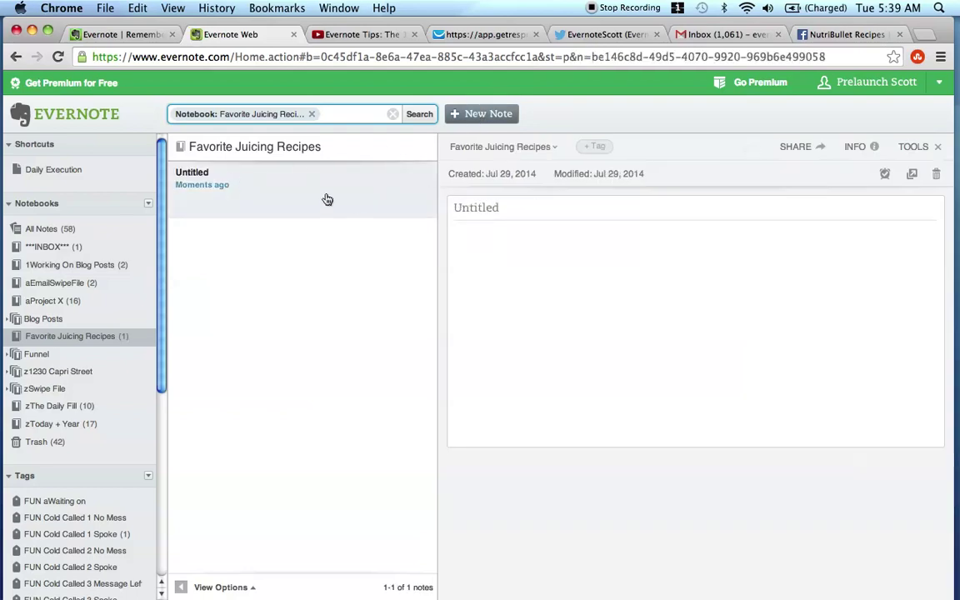
pyautogui.click(504, 210)
pyautogui.write('Fe')
pyautogui.press('BackSpace')
pyautogui.write('Recipe #1 : Title')
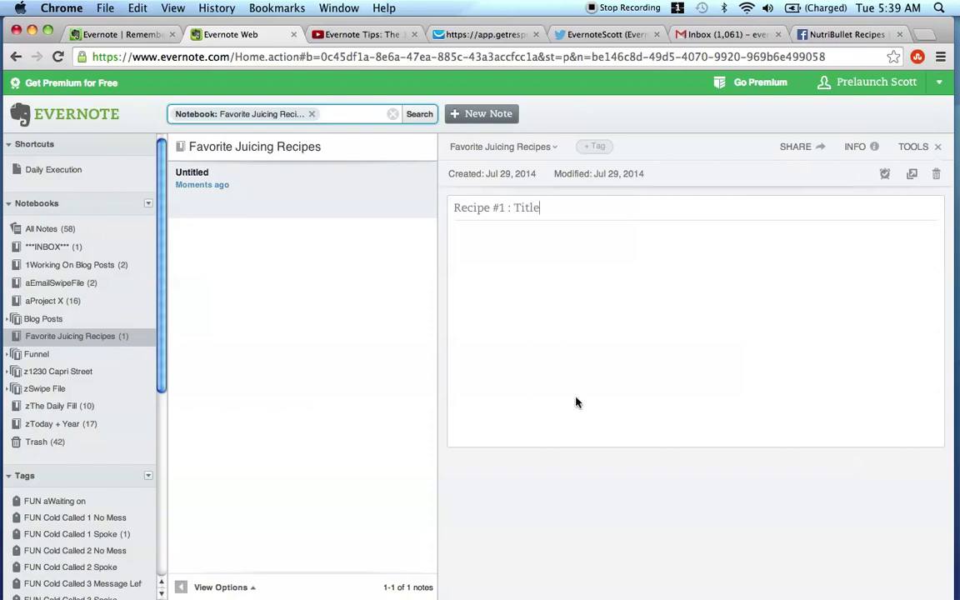
pyautogui.click(561, 344)
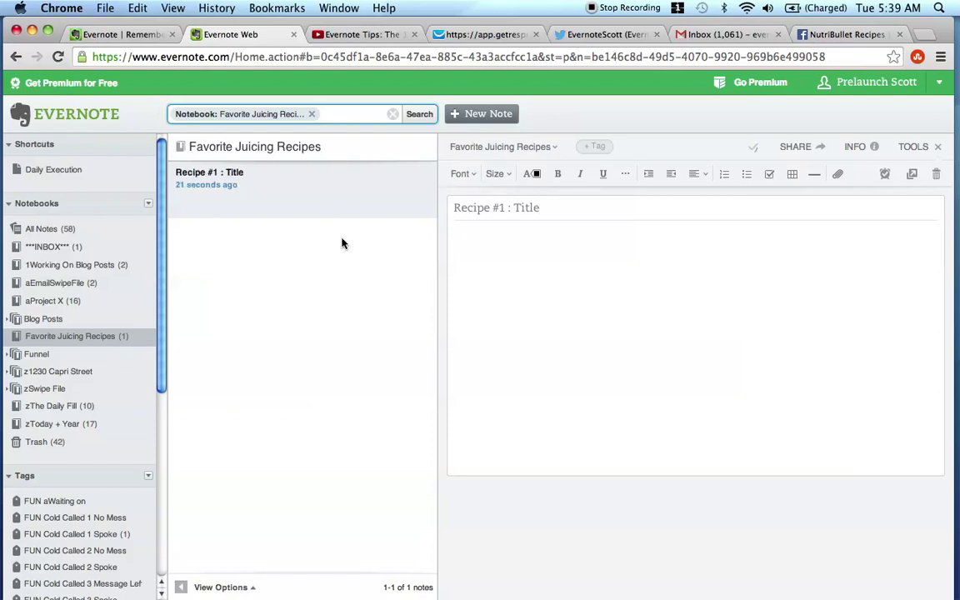
# Step: Create a second note in the notebook titled "The Super Green Awesome Recipe"
pyautogui.click(481, 114)
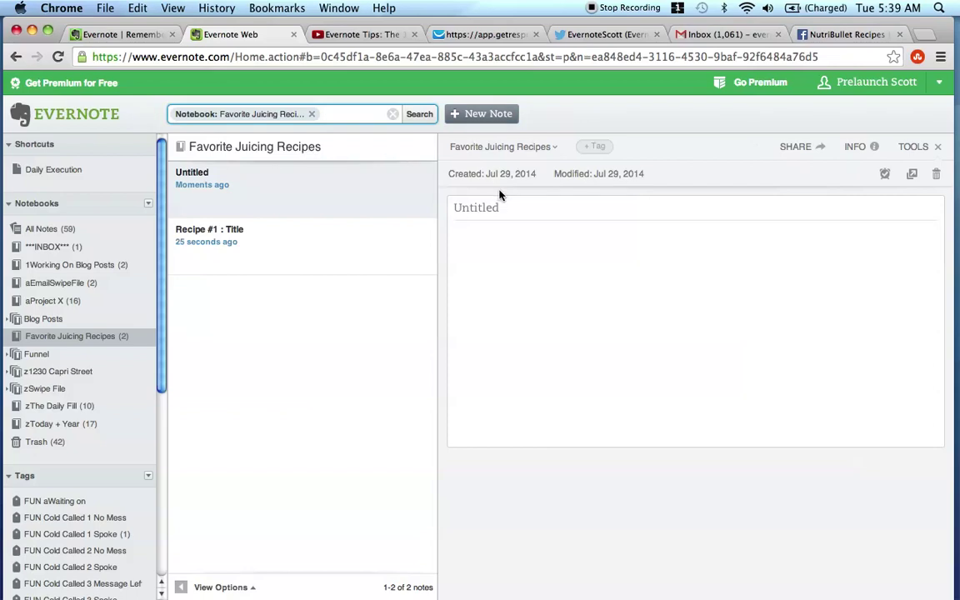
pyautogui.write('The Sueper Green Awesome Recipe')
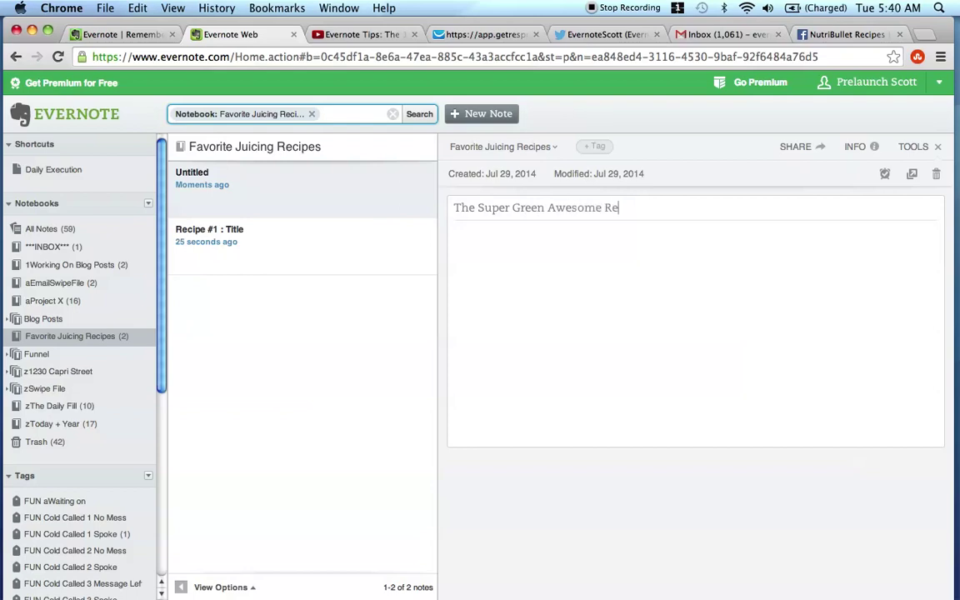
pyautogui.click(573, 295)
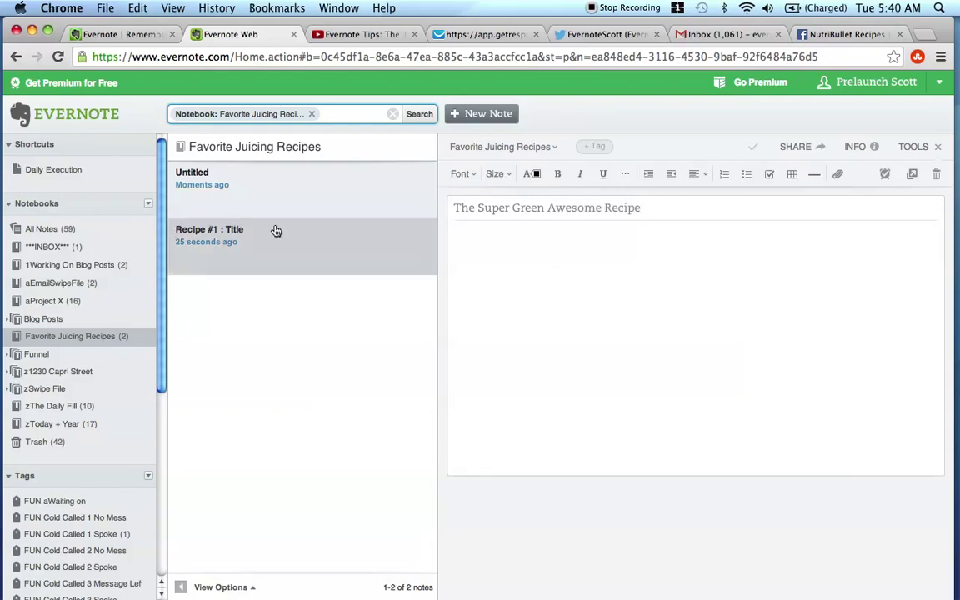
# Step: Open the "Recipe #1 : Title" note and look over the JUICE tags available for it
pyautogui.click(242, 254)
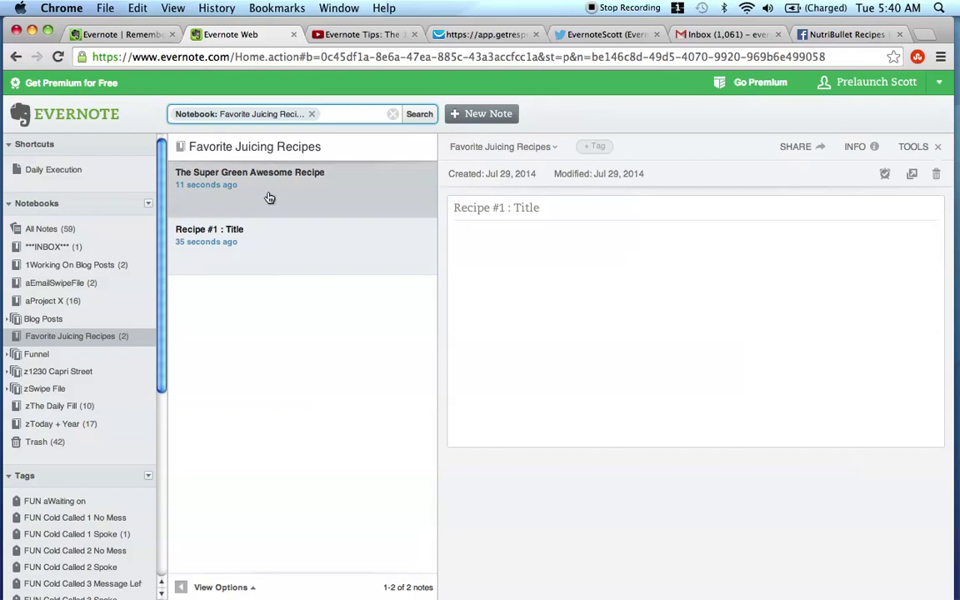
pyautogui.scroll(-8, 90, 326)
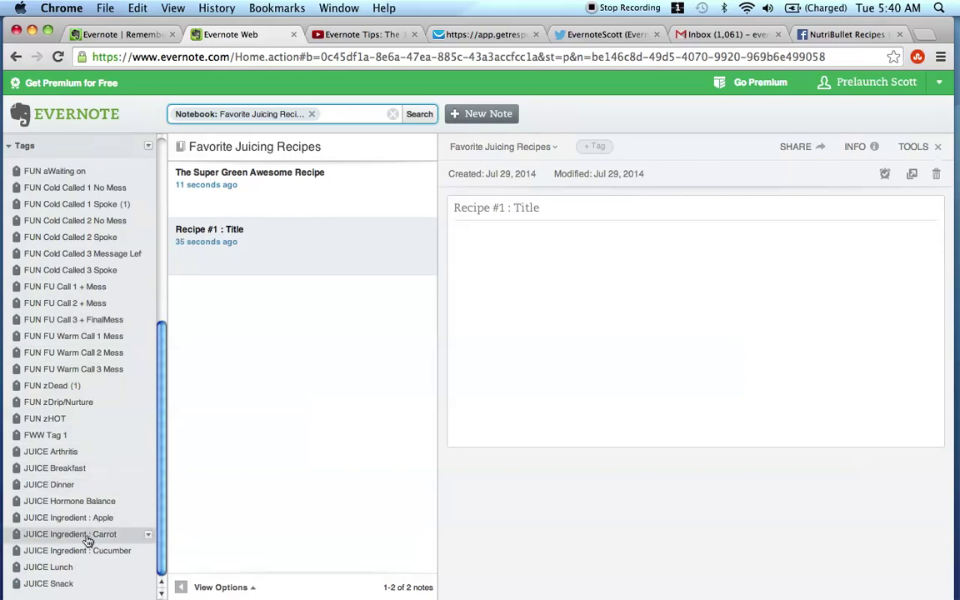
pyautogui.scroll(8, 83, 481)
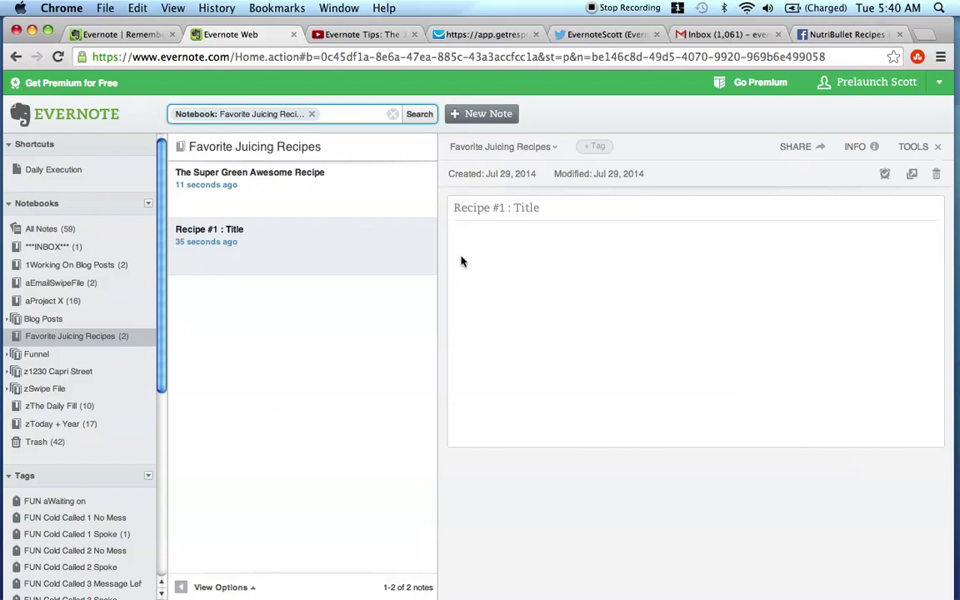
# Step: Tag the "Recipe #1 : Title" note with "JUICE Ingredient : Apple"
pyautogui.click(595, 281)
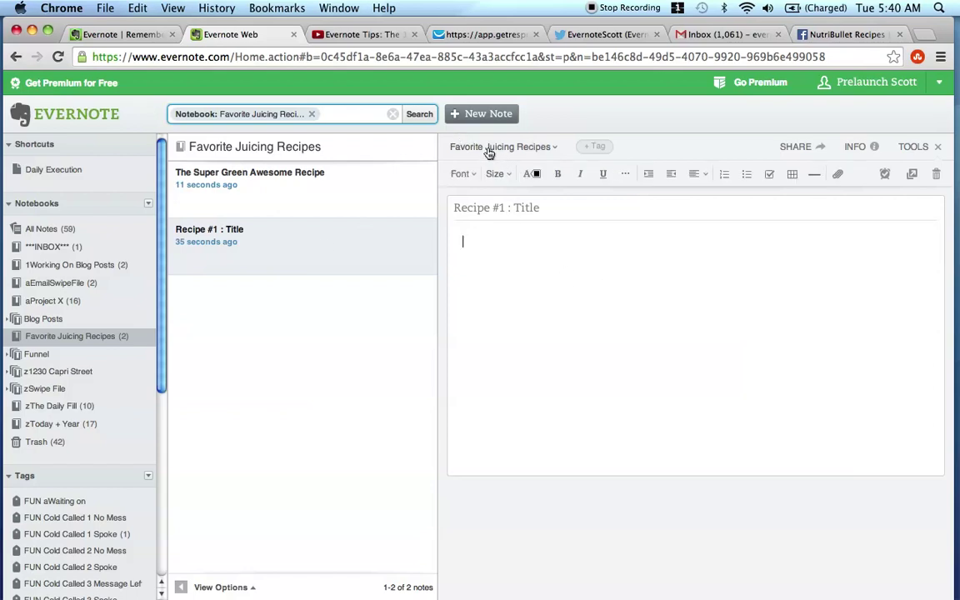
pyautogui.click(601, 148)
pyautogui.write('JUICE')
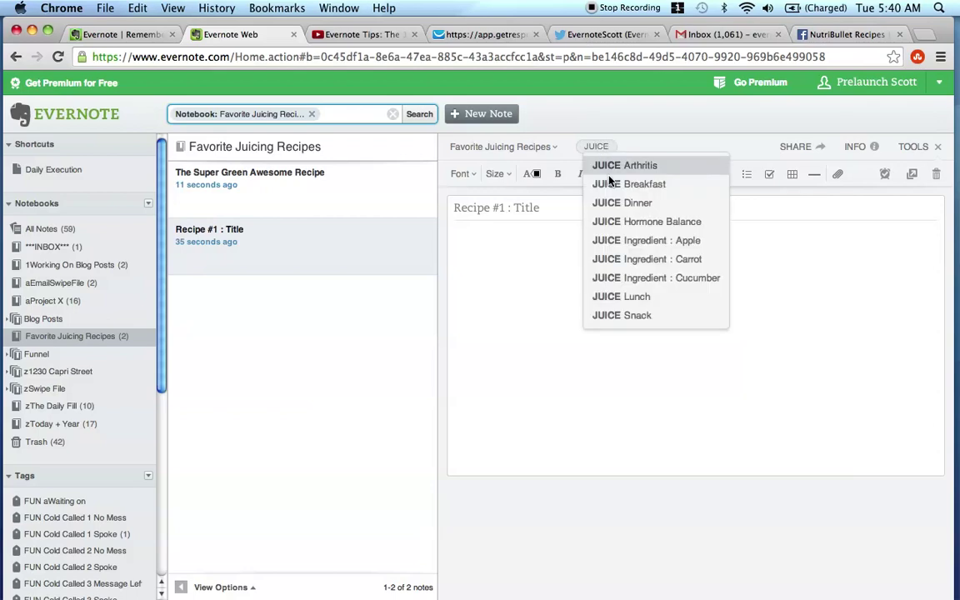
pyautogui.click(680, 242)
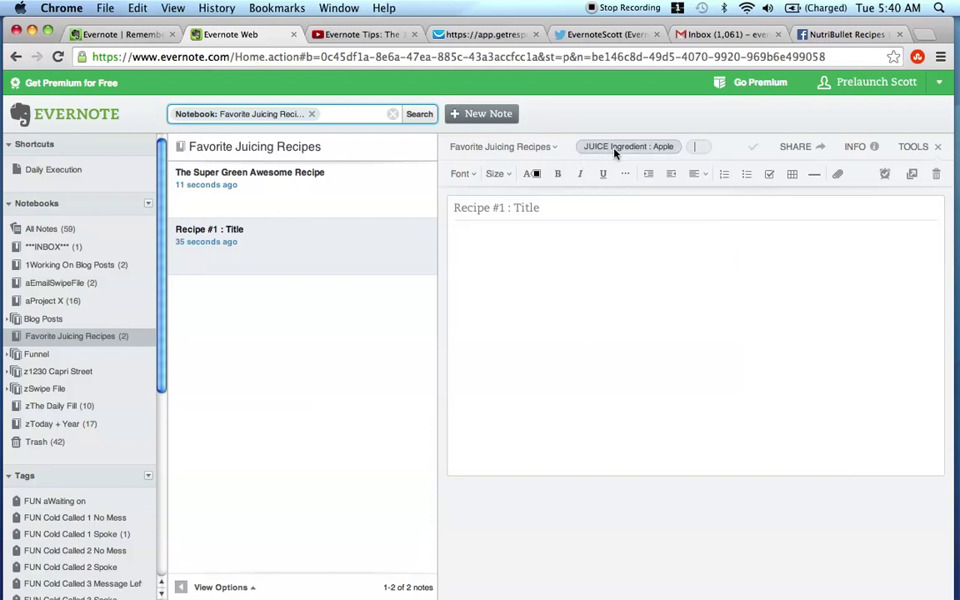
# Step: Check the tags on both recipe notes and filter the Favorite Juicing Recipes notebook by the tag "JUICE Ingredient : Apple"
pyautogui.click(275, 184)
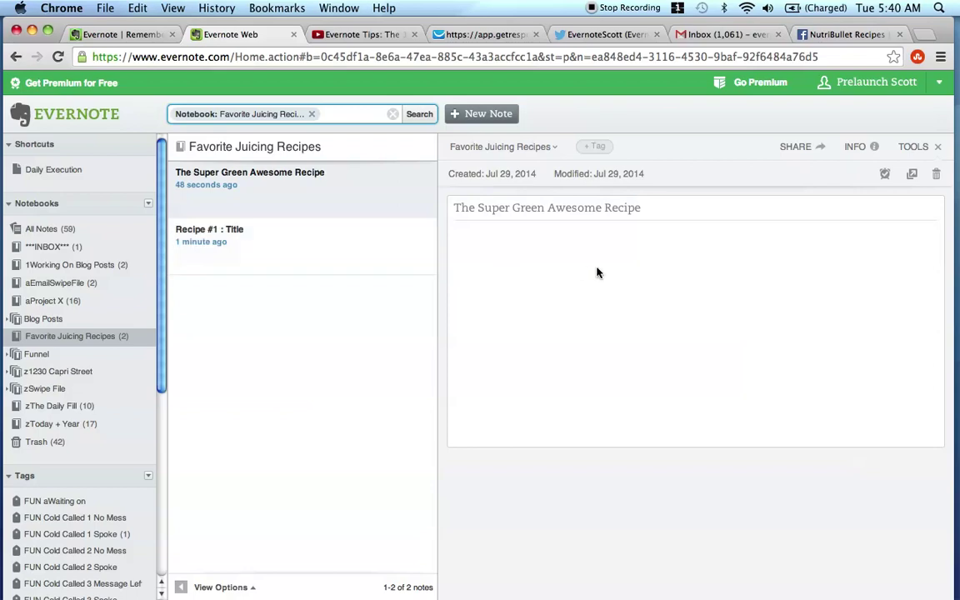
pyautogui.click(413, 272)
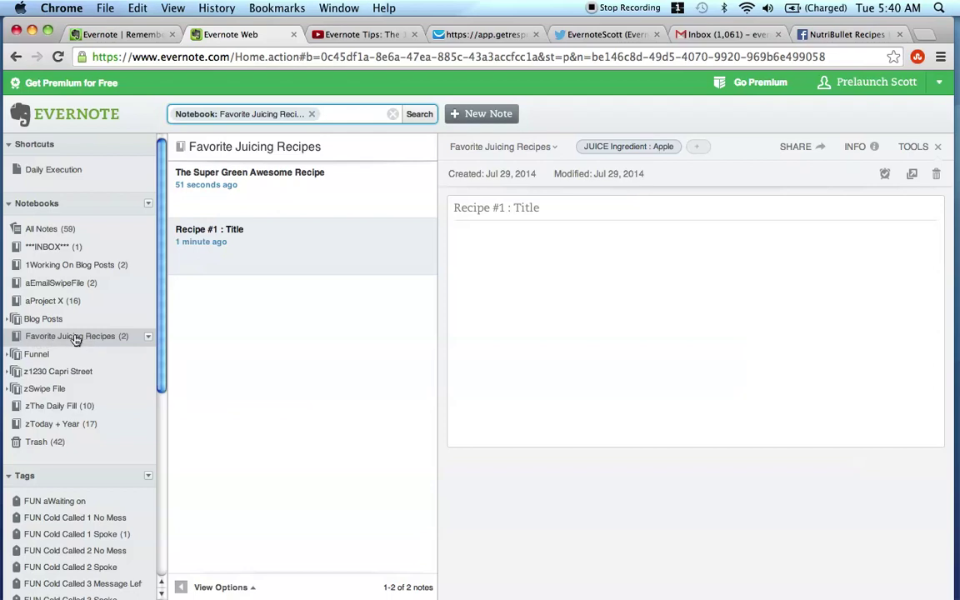
pyautogui.scroll(-5, 57, 336)
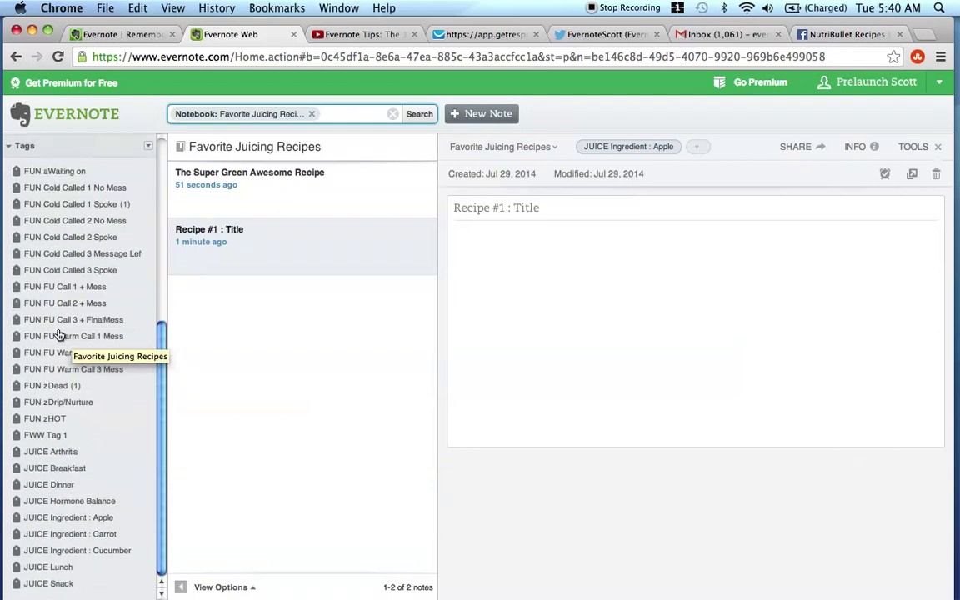
pyautogui.click(72, 518)
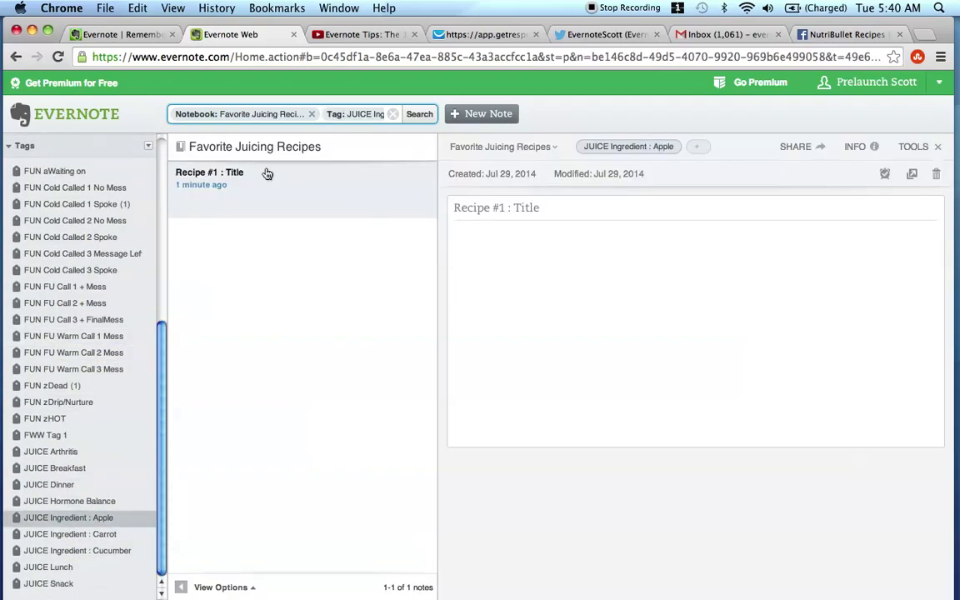
pyautogui.scroll(5, 84, 279)
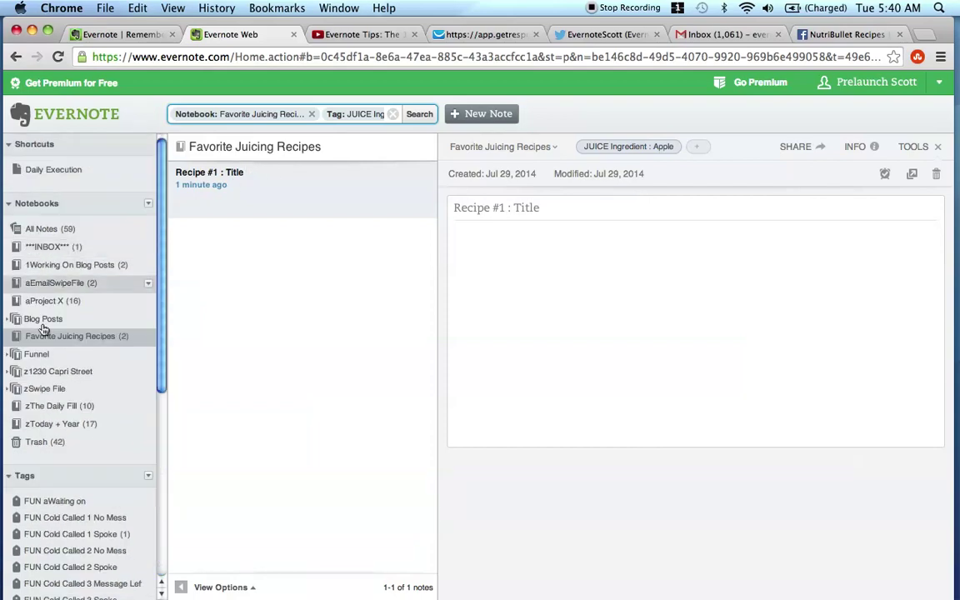
pyautogui.scroll(-4, 53, 339)
pyautogui.scroll(-3, 65, 327)
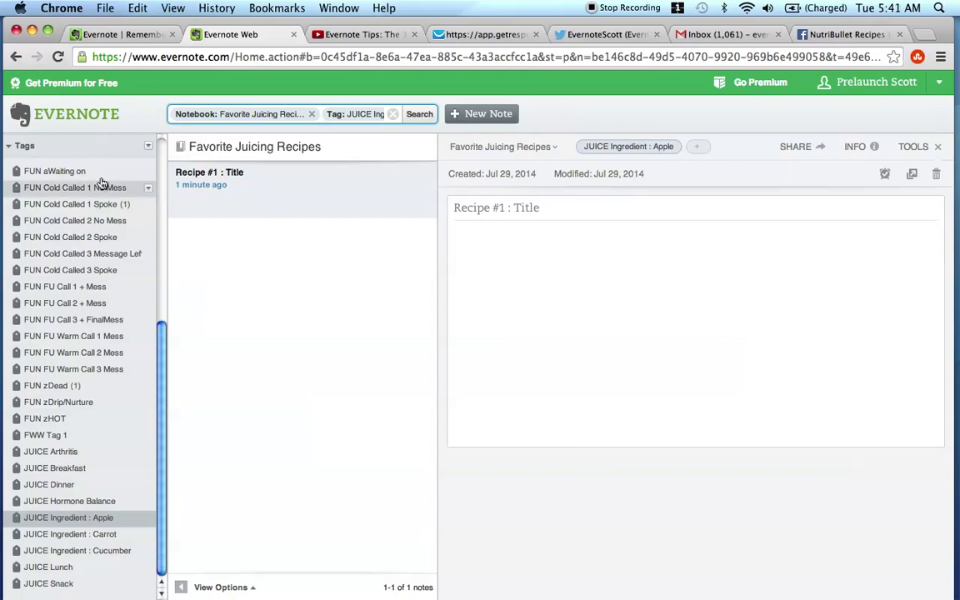
pyautogui.scroll(10, 104, 306)
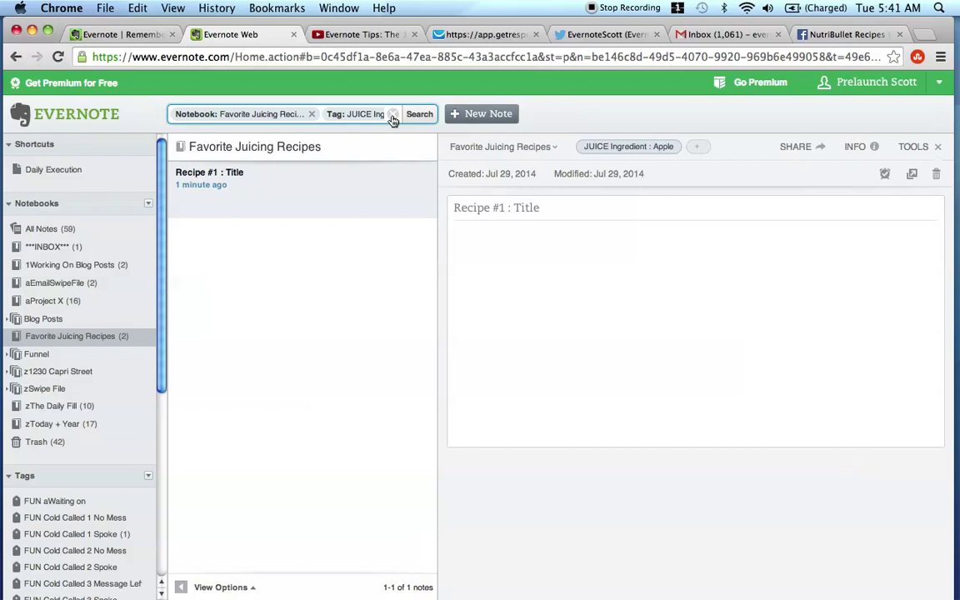
# Step: Add the tag "JUICE Ingredient : Carrot" to the search filter and run the search
pyautogui.click(333, 117)
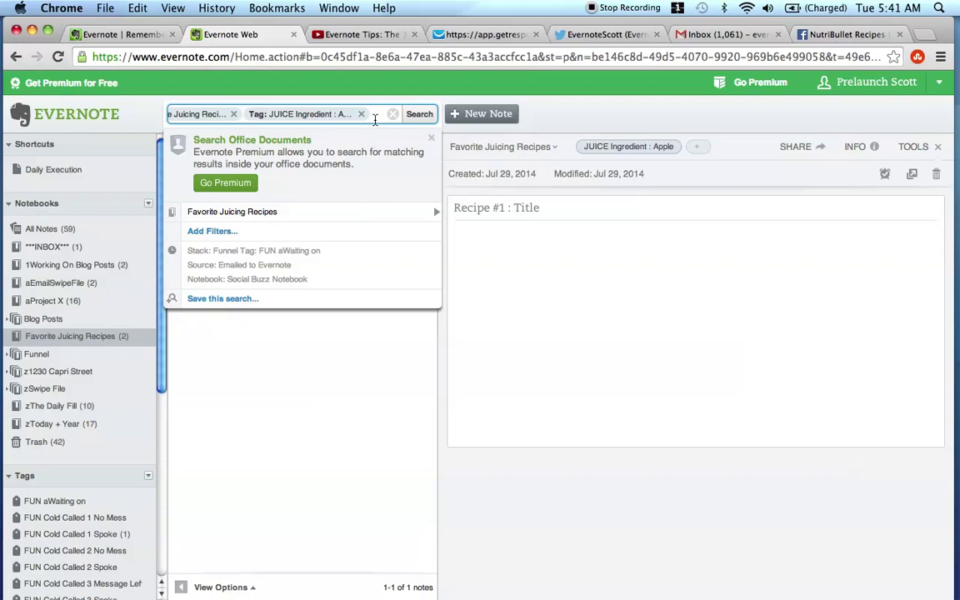
pyautogui.write('JUICE')
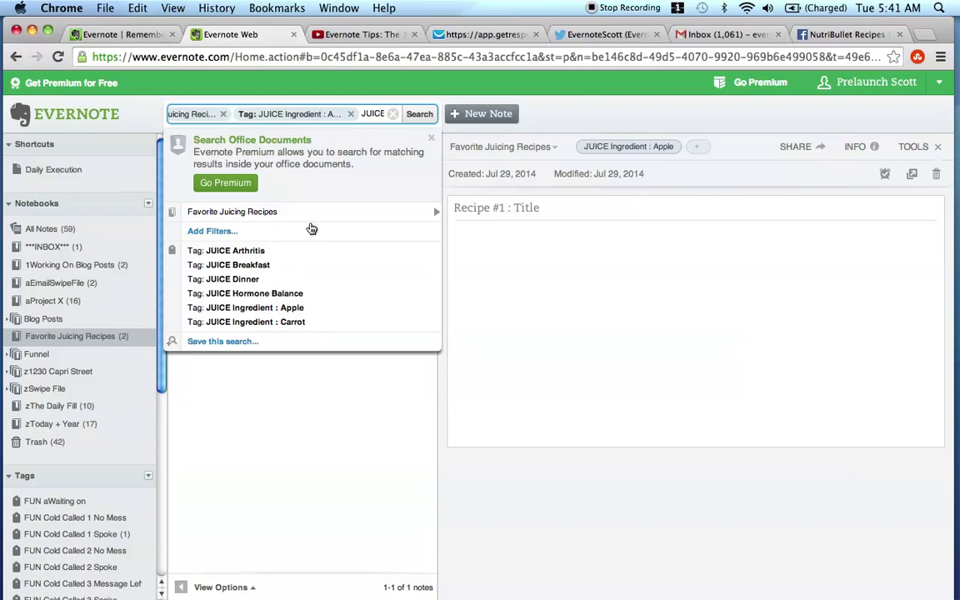
pyautogui.click(250, 322)
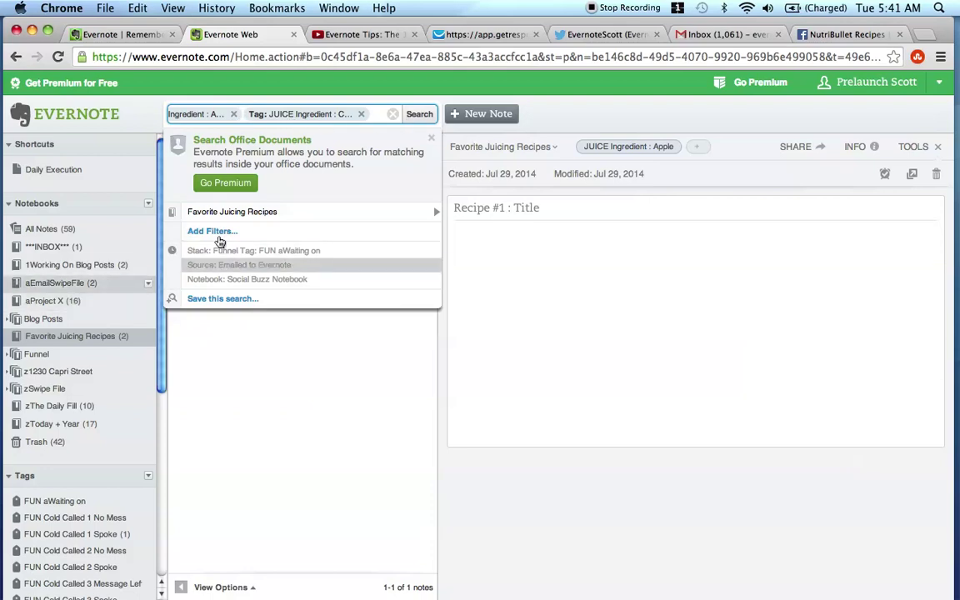
pyautogui.click(421, 114)
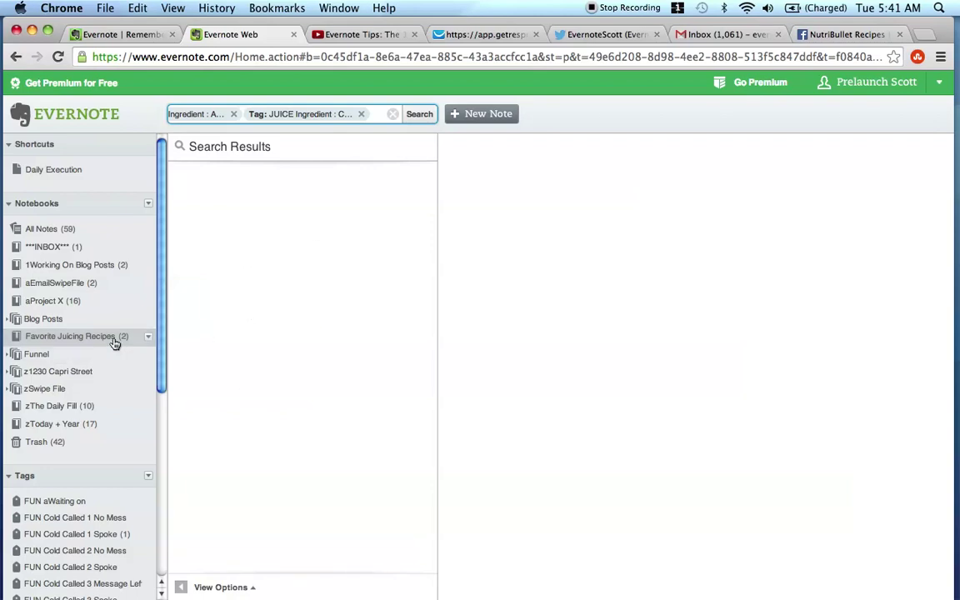
# Step: Remove both ingredient tags from the search and list all notes in the Favorite Juicing Recipes notebook
pyautogui.click(362, 116)
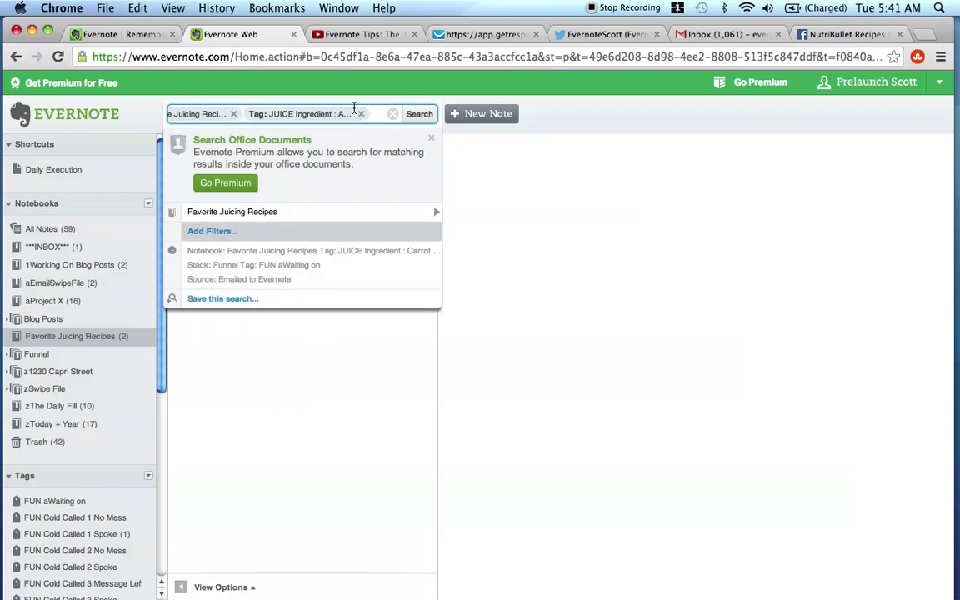
pyautogui.click(329, 108)
pyautogui.press('BackSpace')
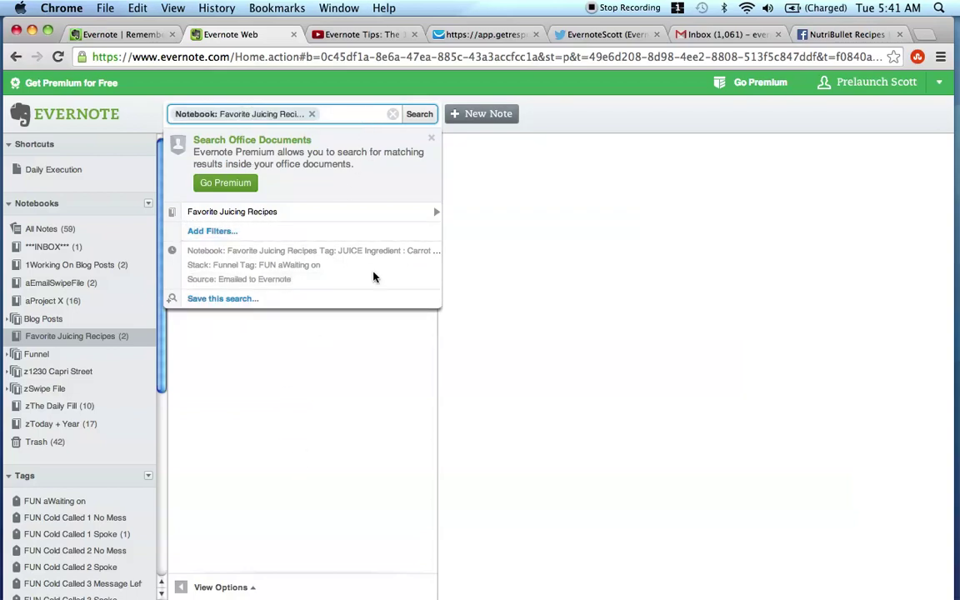
pyautogui.click(422, 117)
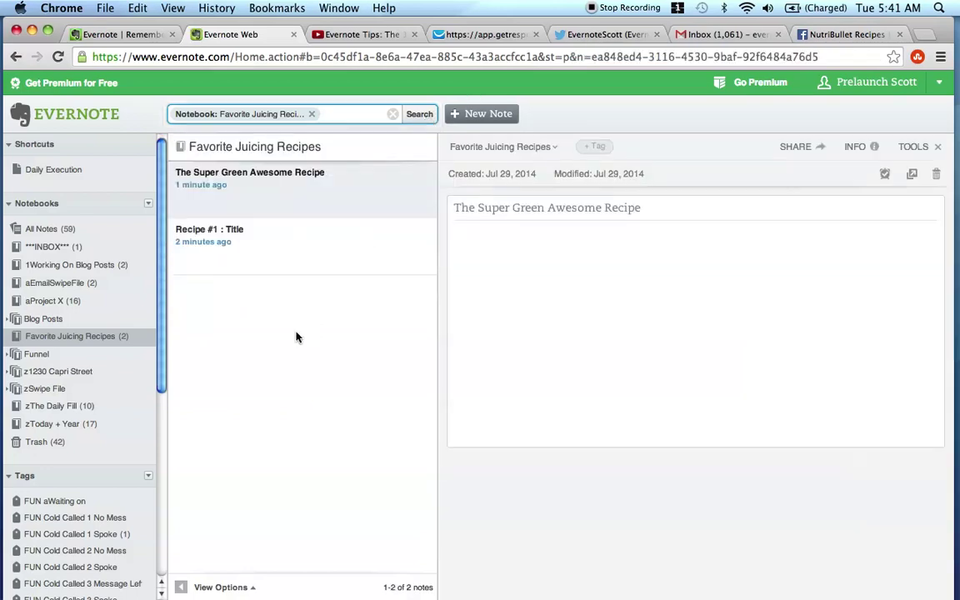
# Step: Look through the JUICE tags in the tag list and reopen the "Recipe #1 : Title" note
pyautogui.scroll(-8, 114, 342)
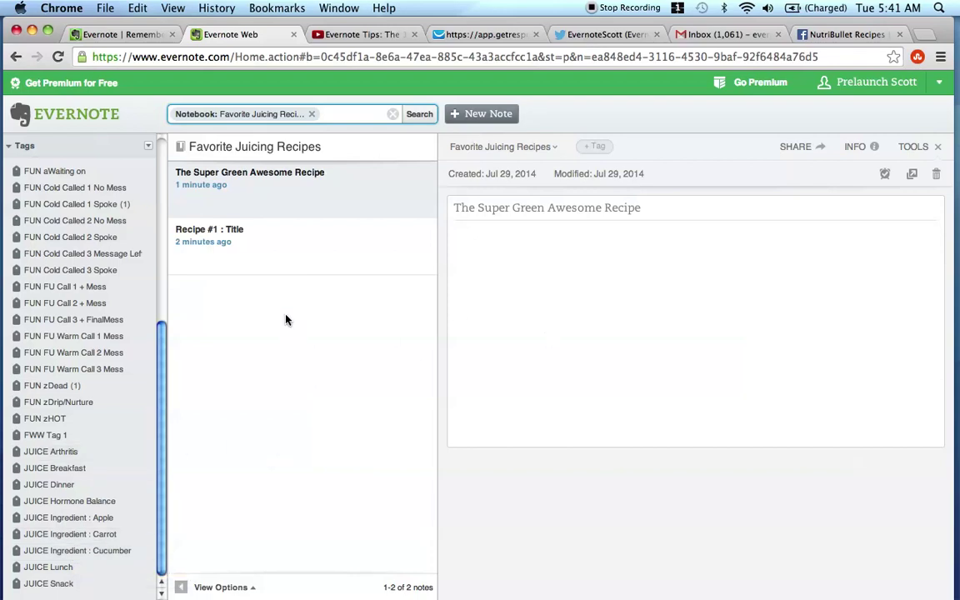
pyautogui.scroll(1, 79, 352)
pyautogui.scroll(2, 79, 351)
pyautogui.scroll(-2, 79, 352)
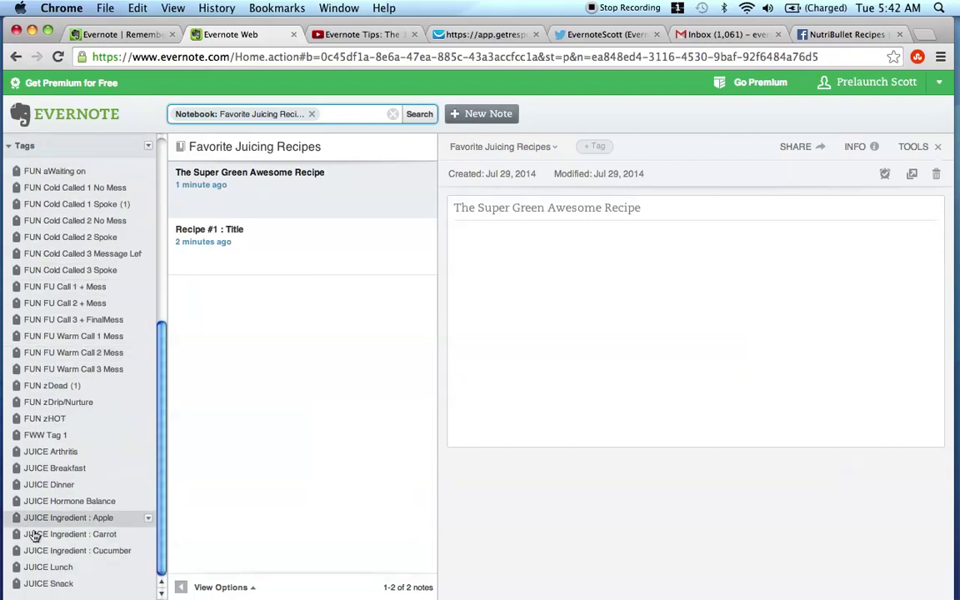
pyautogui.click(334, 242)
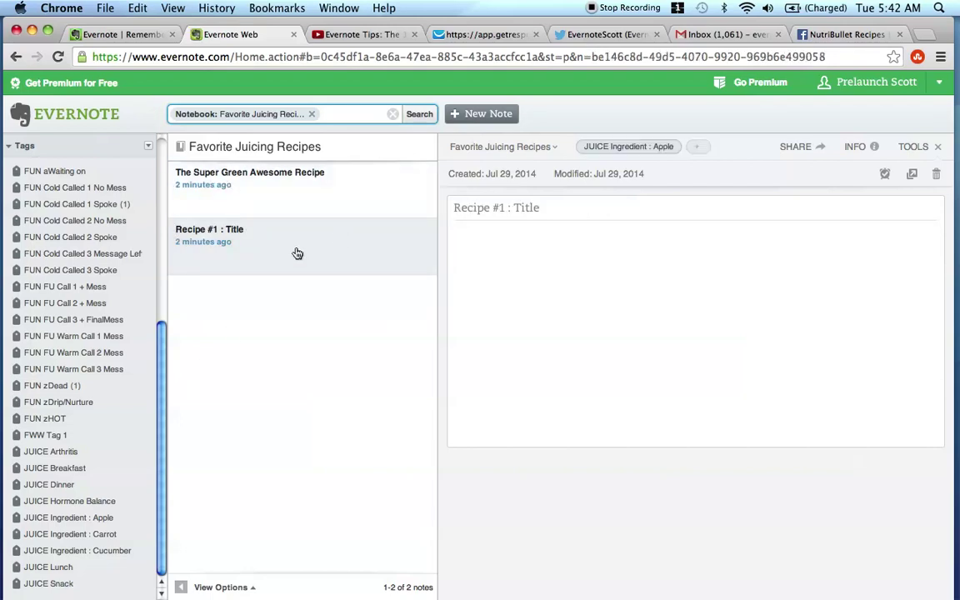
# Step: Switch to the NutriBullet Recipes Facebook page, expand the July 14 recipe post and copy its ingredients from Kale to Coconut water
pyautogui.click(847, 34)
pyautogui.scroll(-10, 515, 386)
pyautogui.scroll(-6, 515, 386)
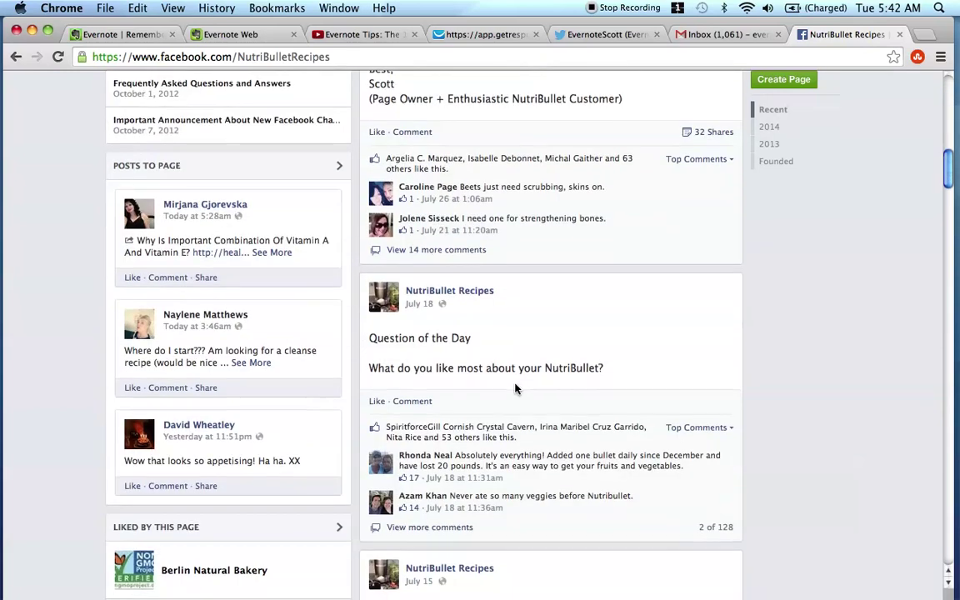
pyautogui.scroll(4, 515, 386)
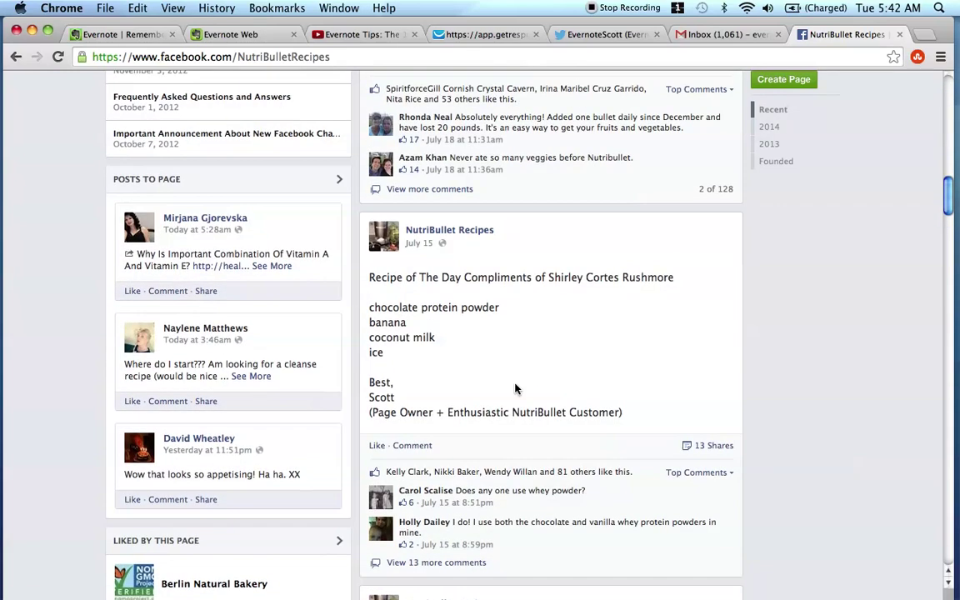
pyautogui.scroll(-6, 515, 386)
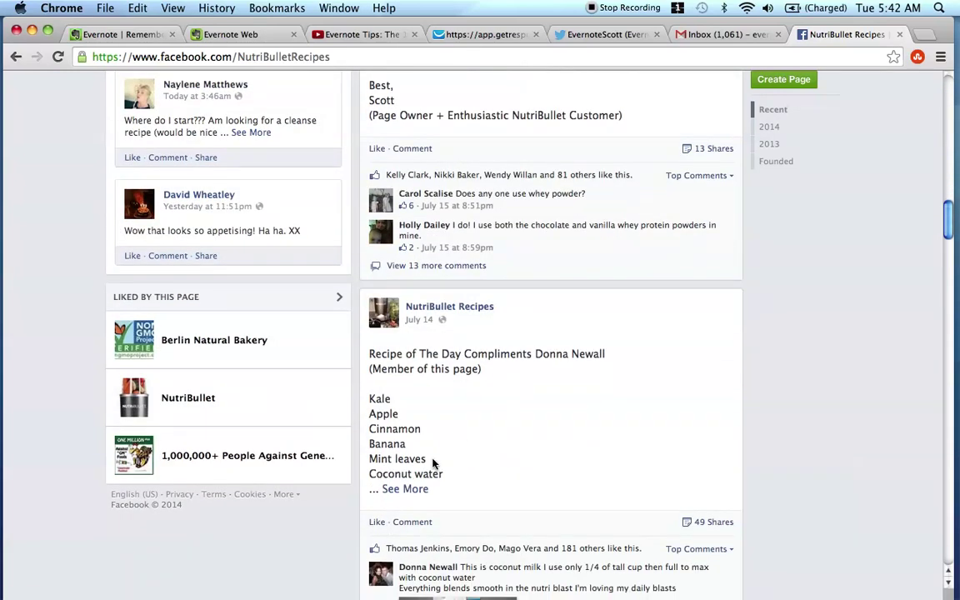
pyautogui.click(415, 490)
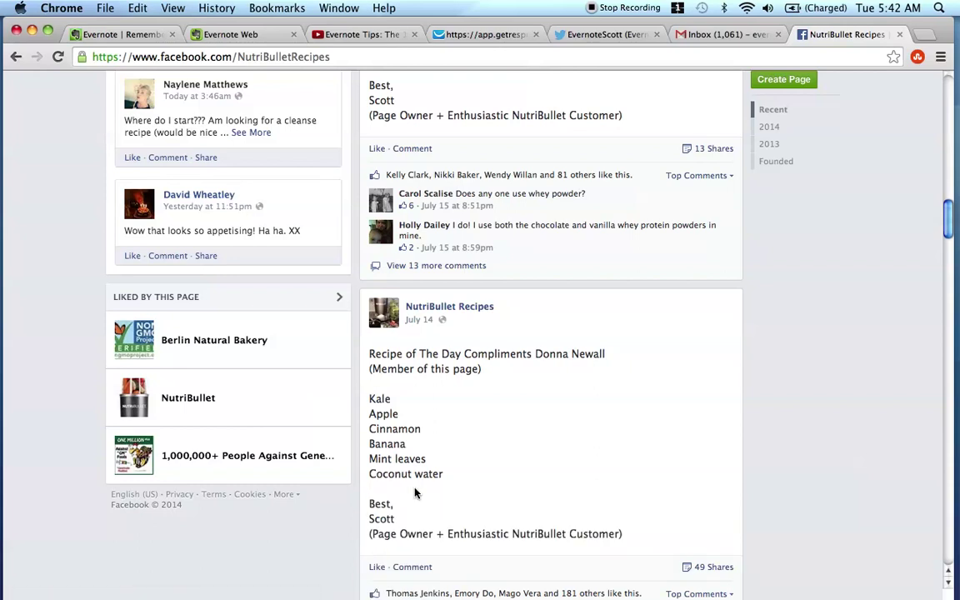
pyautogui.moveTo(370, 355); pyautogui.dragTo(517, 491)
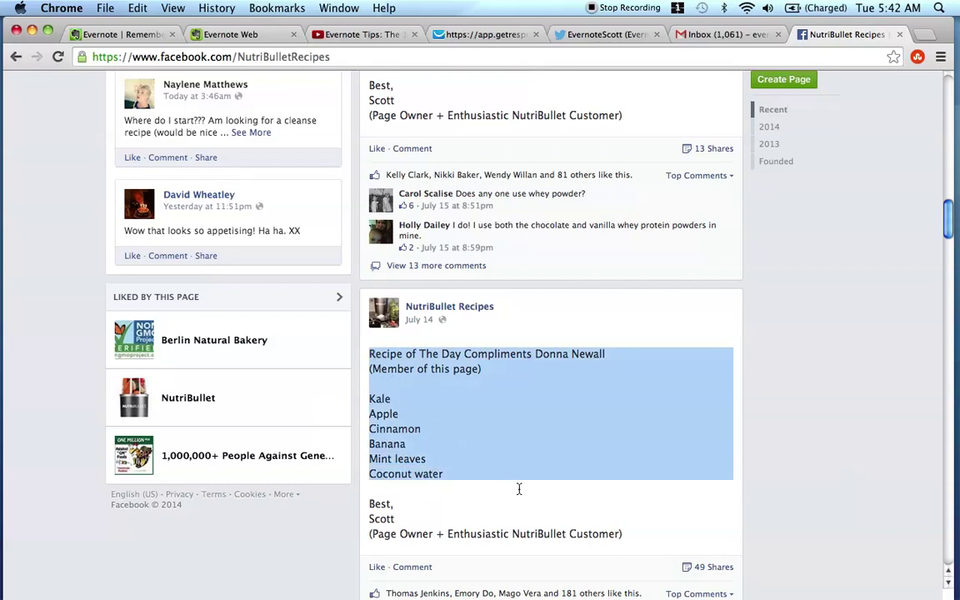
pyautogui.moveTo(455, 476); pyautogui.dragTo(367, 401)
pyautogui.press('super+c')
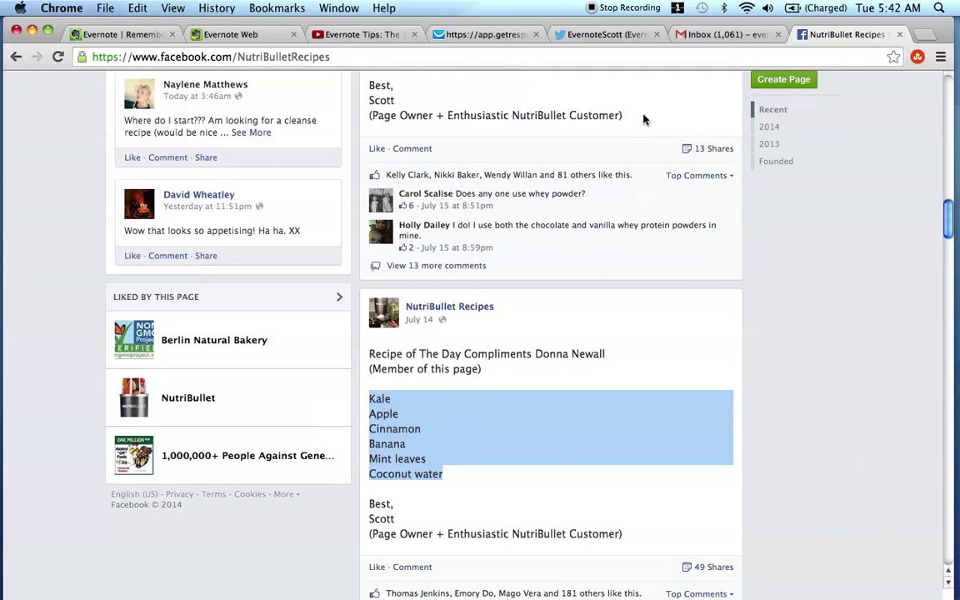
# Step: Switch back to Evernote and paste the copied ingredient list into the body of the "Recipe #1 : Title" note
pyautogui.scroll(15, 375, 424)
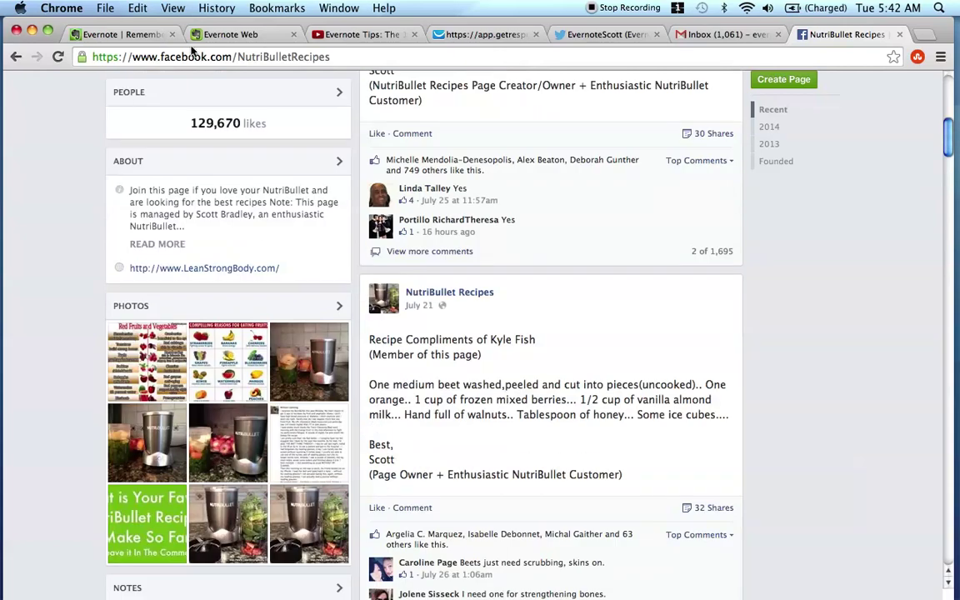
pyautogui.scroll(-4, 442, 349)
pyautogui.scroll(-1, 442, 350)
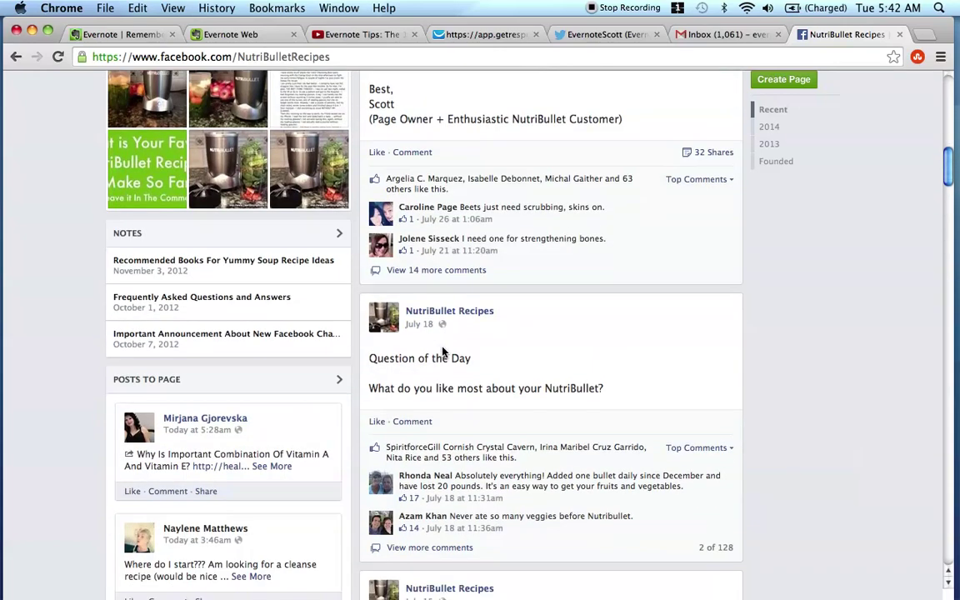
pyautogui.scroll(6, 443, 350)
pyautogui.scroll(-5, 443, 350)
pyautogui.scroll(12, 443, 350)
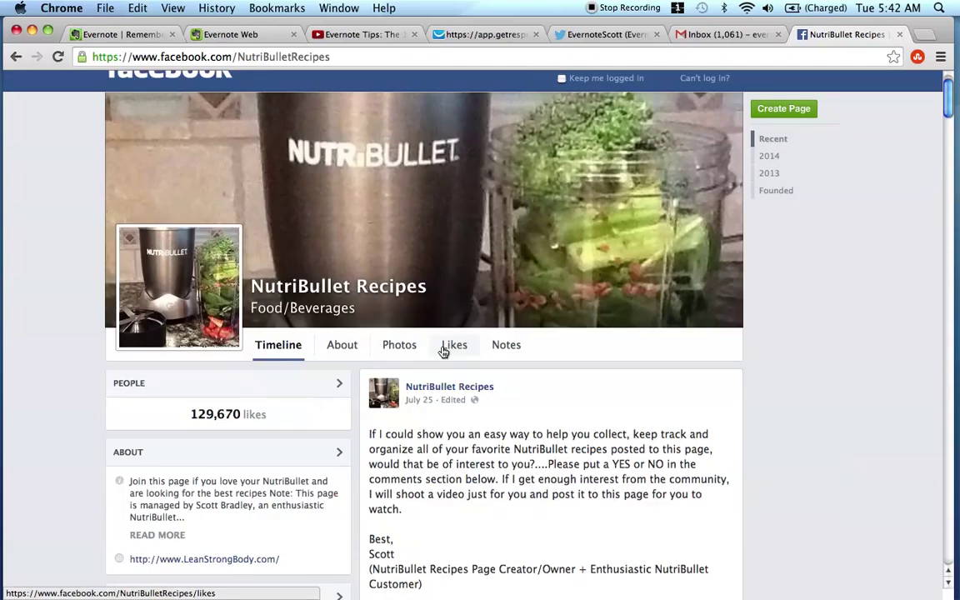
pyautogui.click(254, 38)
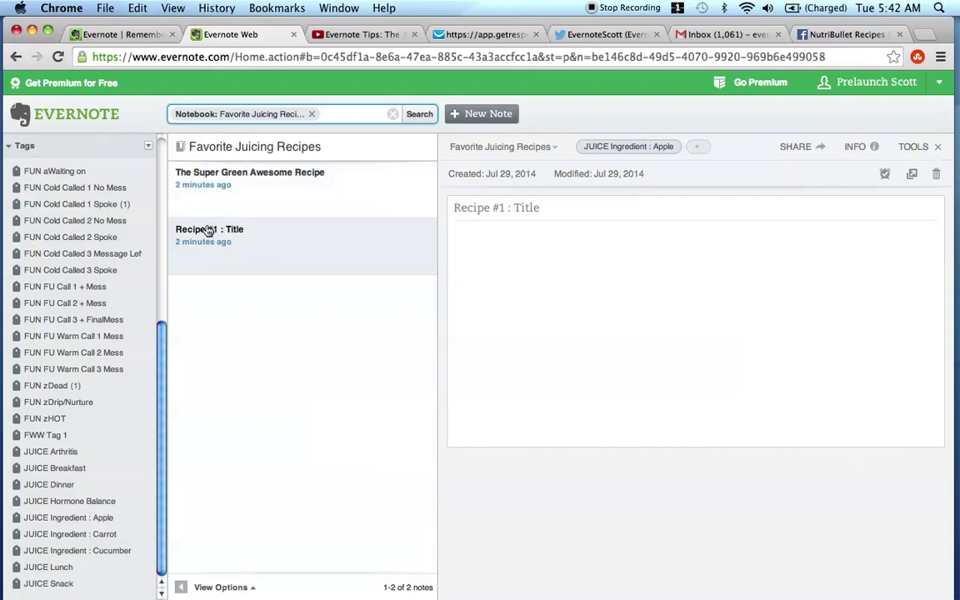
pyautogui.click(581, 309)
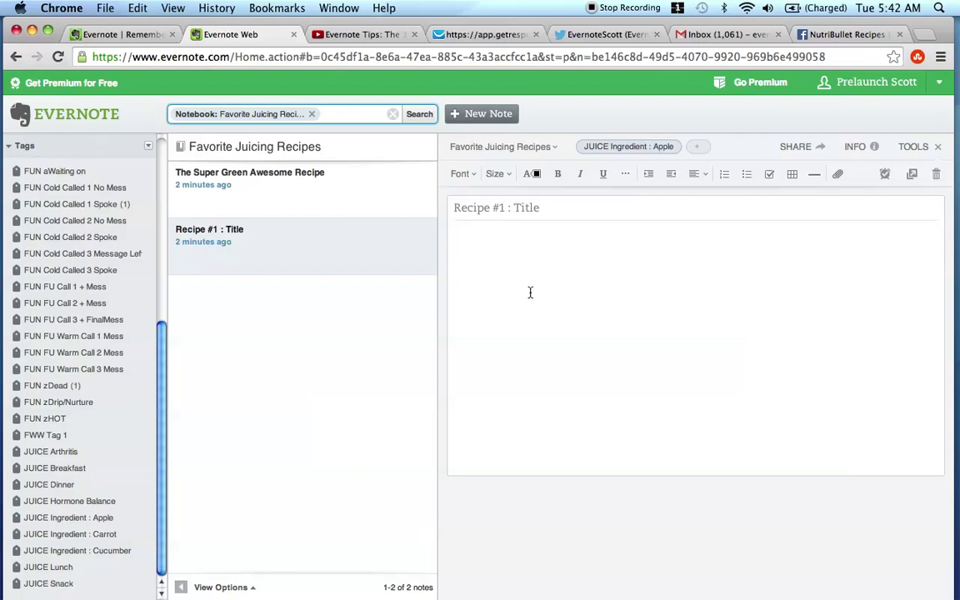
pyautogui.press('super+v')
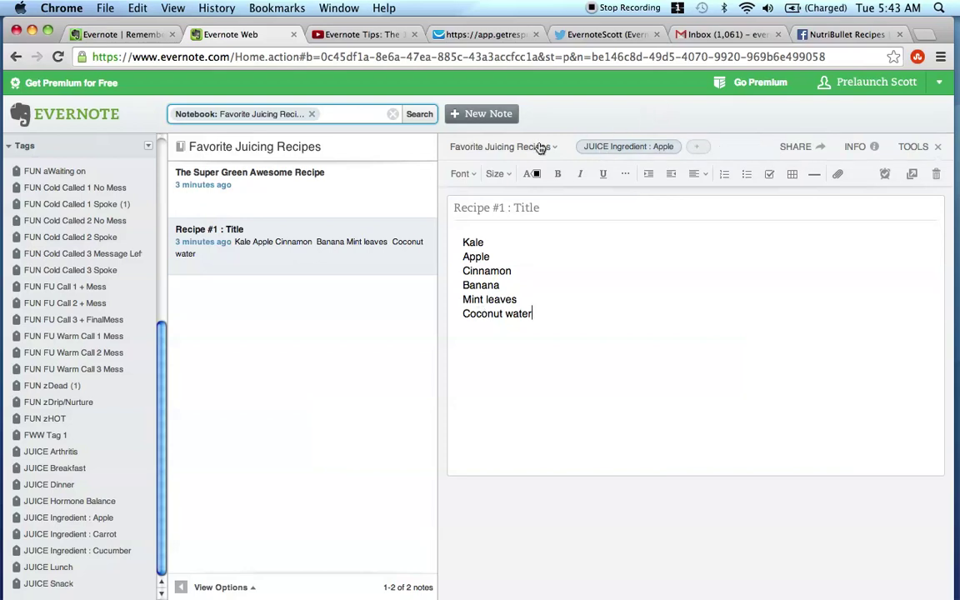
# Step: Look at the options offered for the Tags list and close them without choosing any
pyautogui.scroll(3, 62, 308)
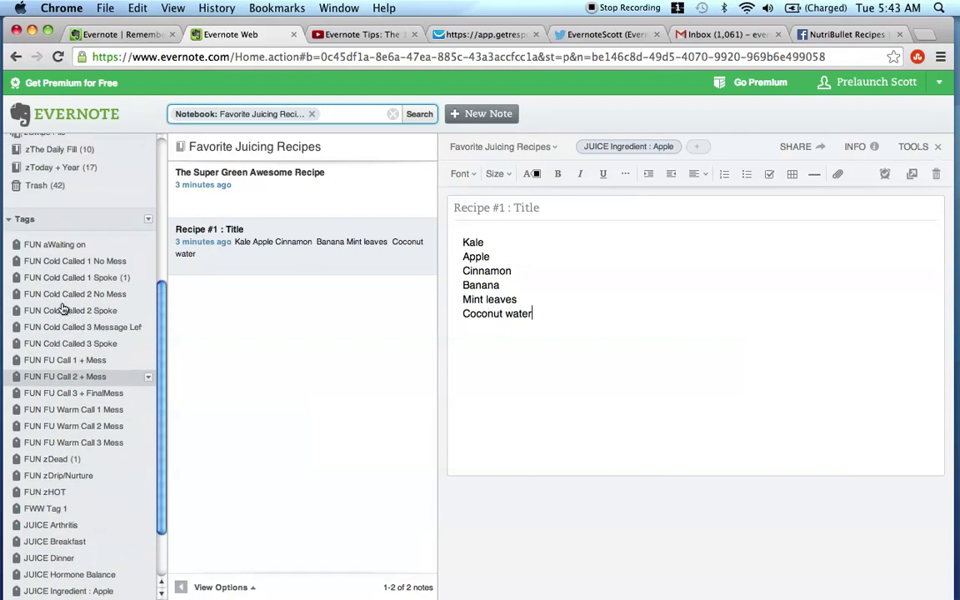
pyautogui.click(148, 220)
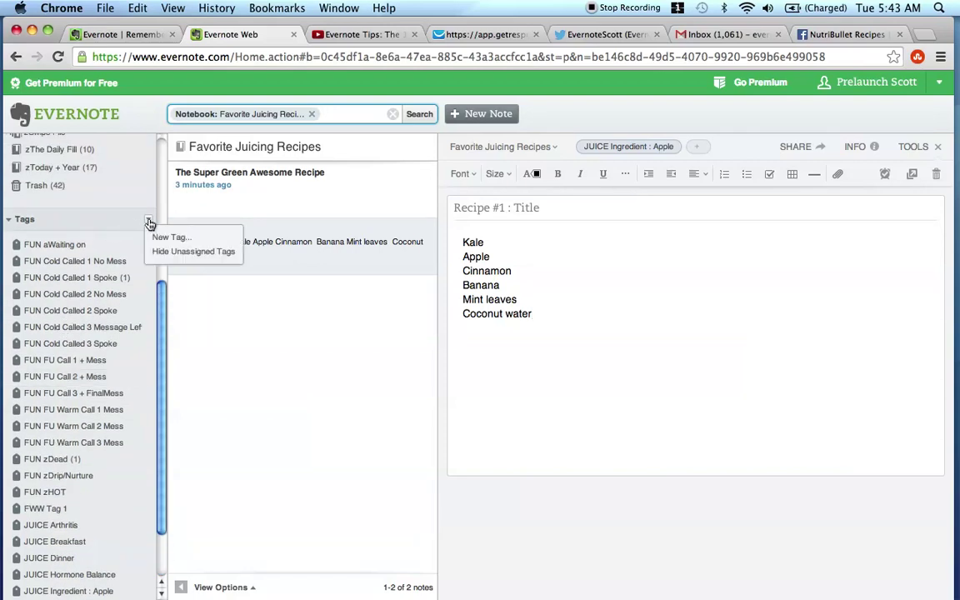
pyautogui.click(150, 221)
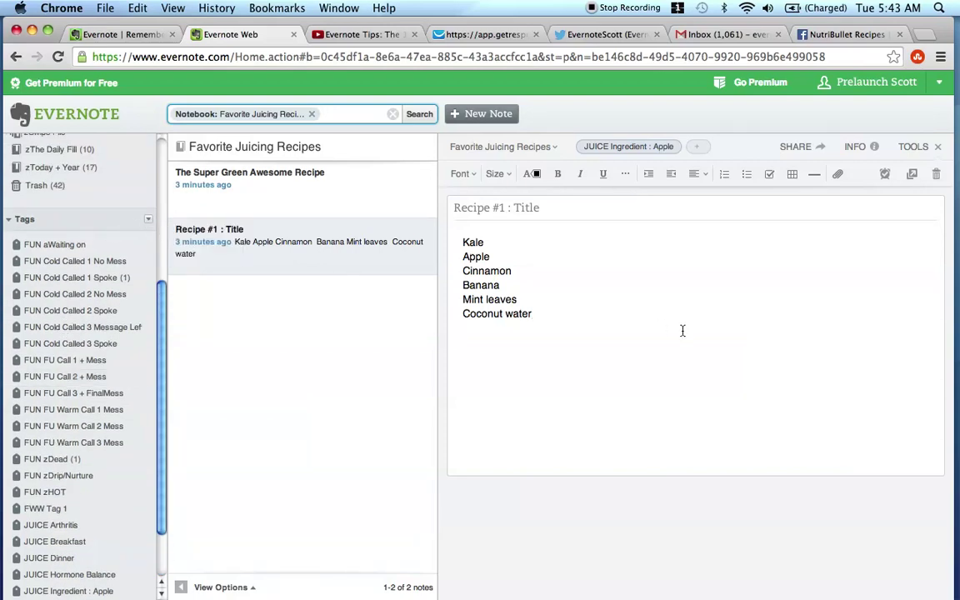
# Step: Add the existing JUICE Breakfast tag to the "Recipe #1 : Title" note
pyautogui.click(701, 148)
pyautogui.write('JUICE')
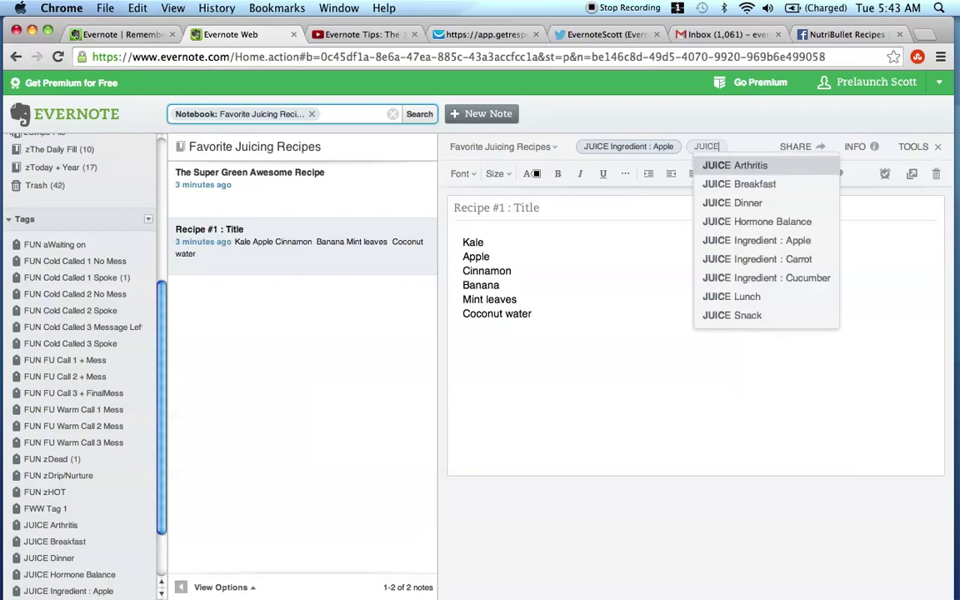
pyautogui.click(750, 185)
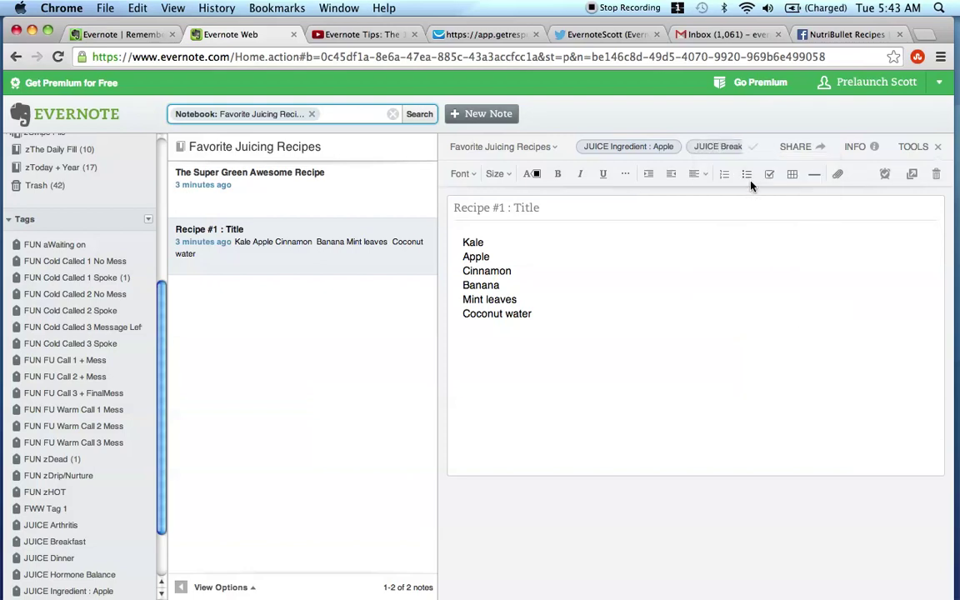
pyautogui.click(629, 299)
pyautogui.click(519, 328)
pyautogui.click(512, 147)
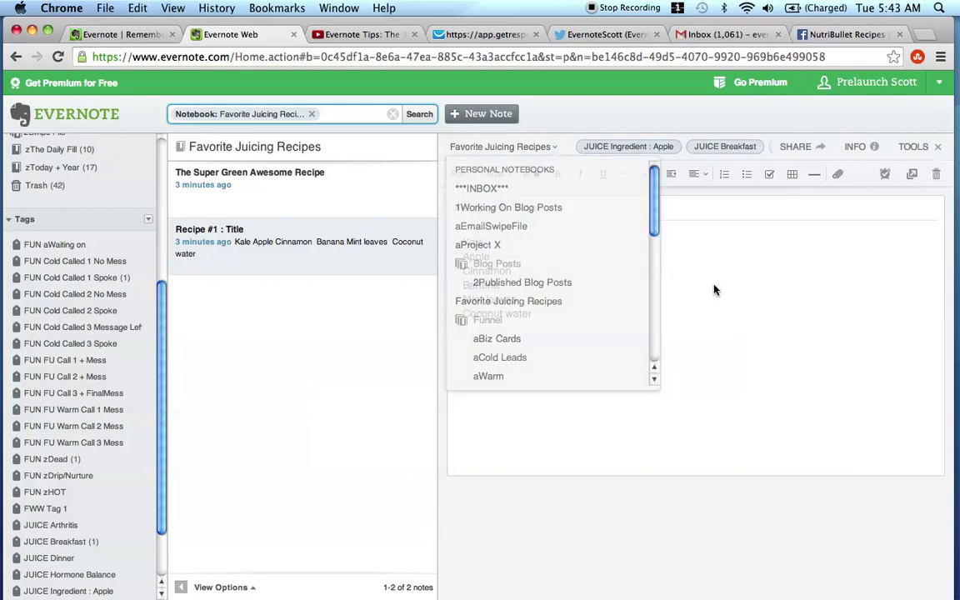
# Step: Add the existing JUICE Arthritis tag to the "Recipe #1 : Title" note
pyautogui.click(762, 146)
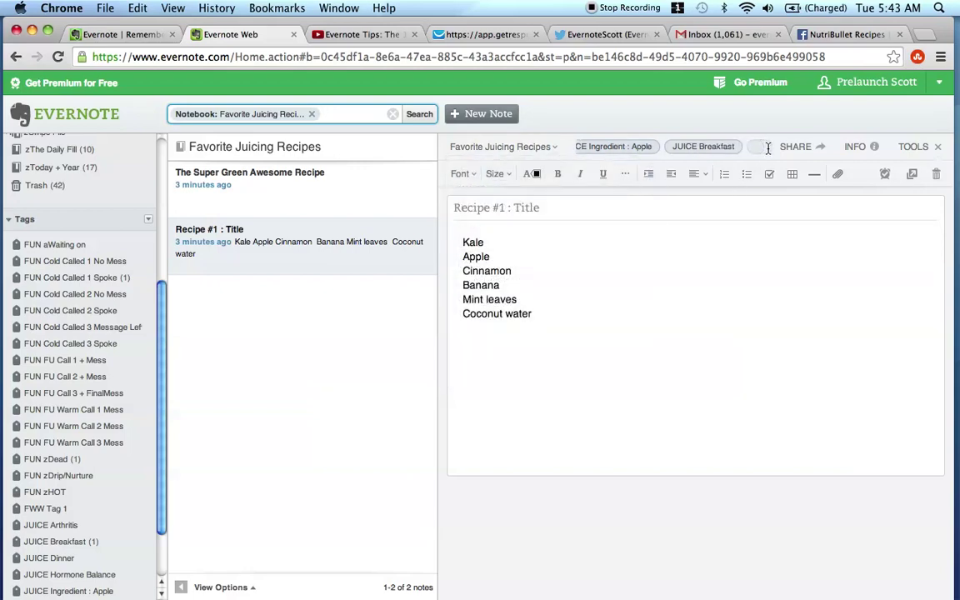
pyautogui.write('JUI')
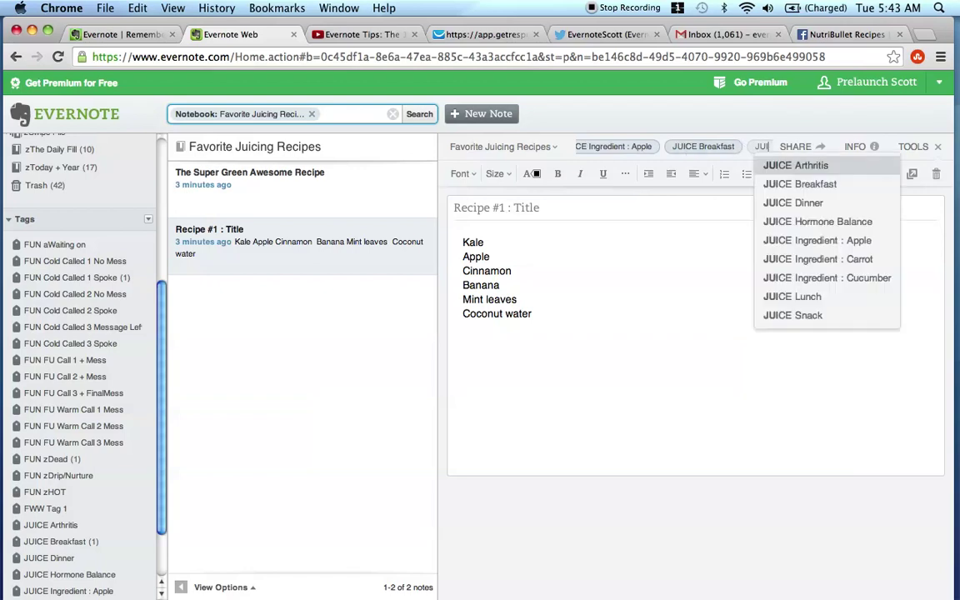
pyautogui.write('CE')
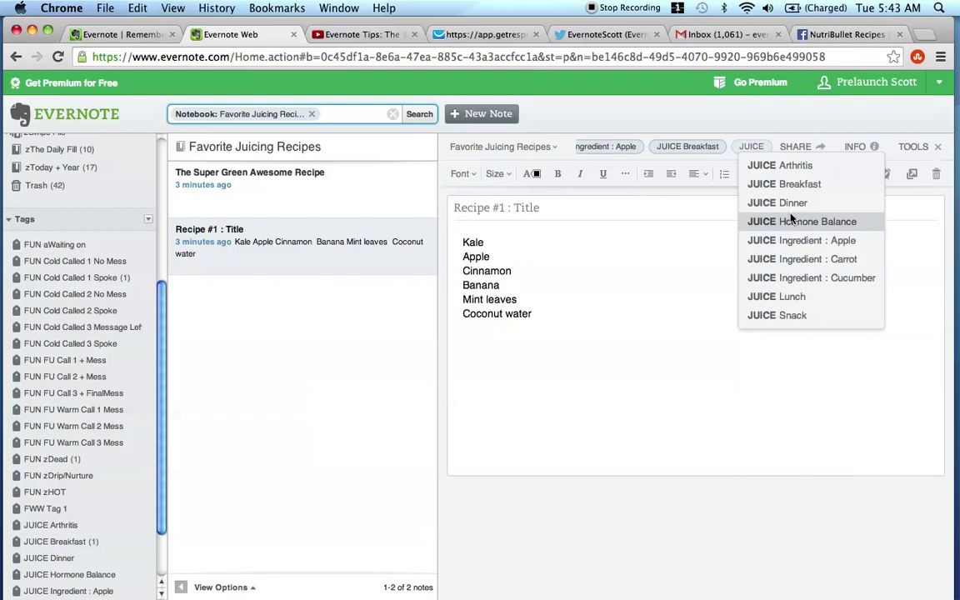
pyautogui.click(768, 167)
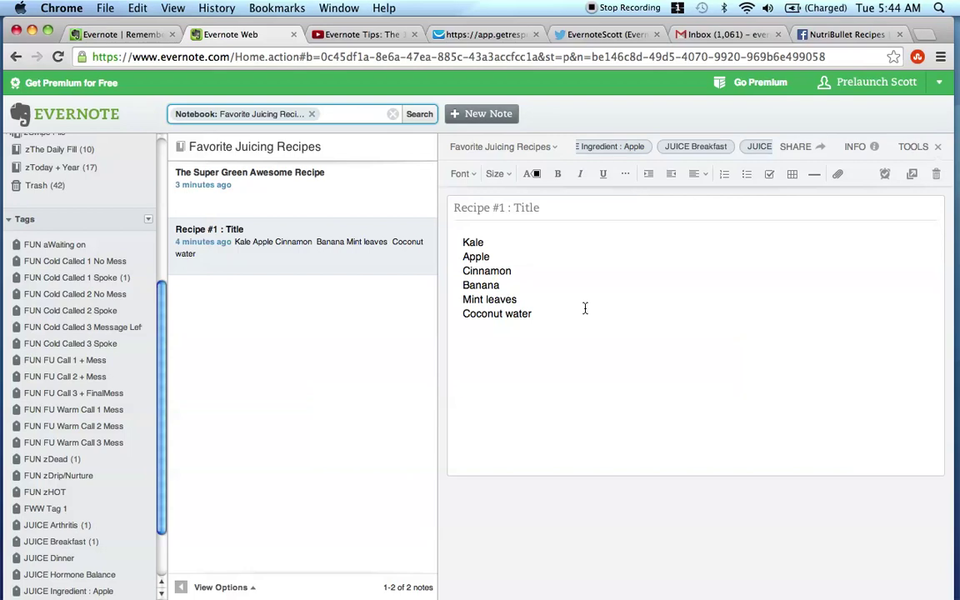
pyautogui.scroll(5, 108, 364)
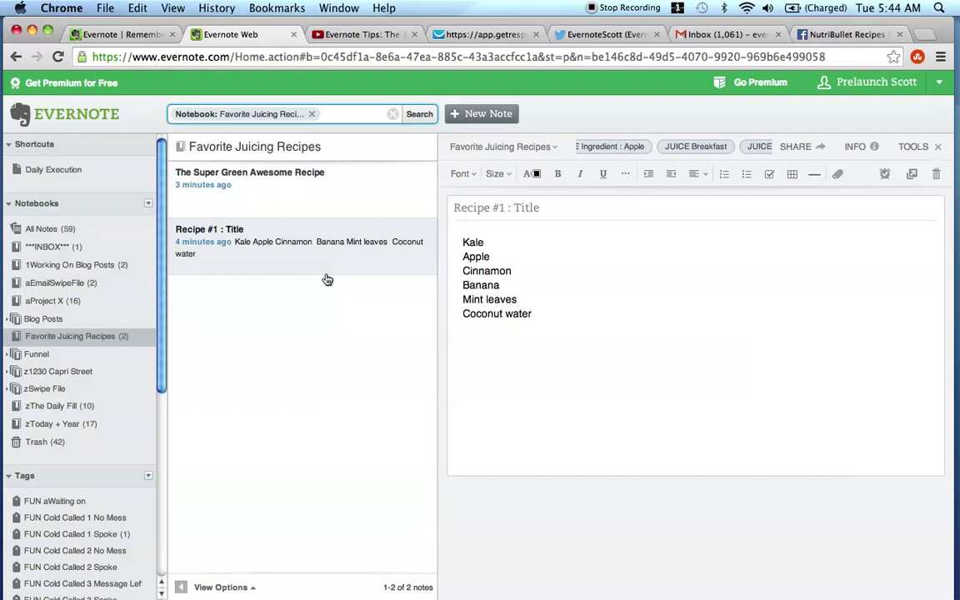
# Step: Switch to the YouTube page with the Evernote tips video, open its publisher's channel and look through the channel's home page
pyautogui.click(357, 35)
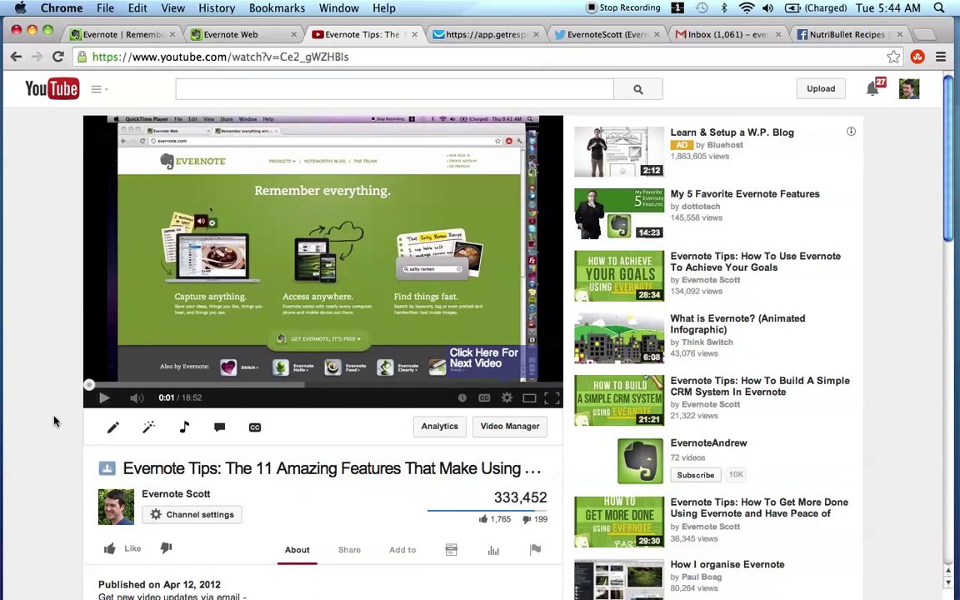
pyautogui.click(176, 495)
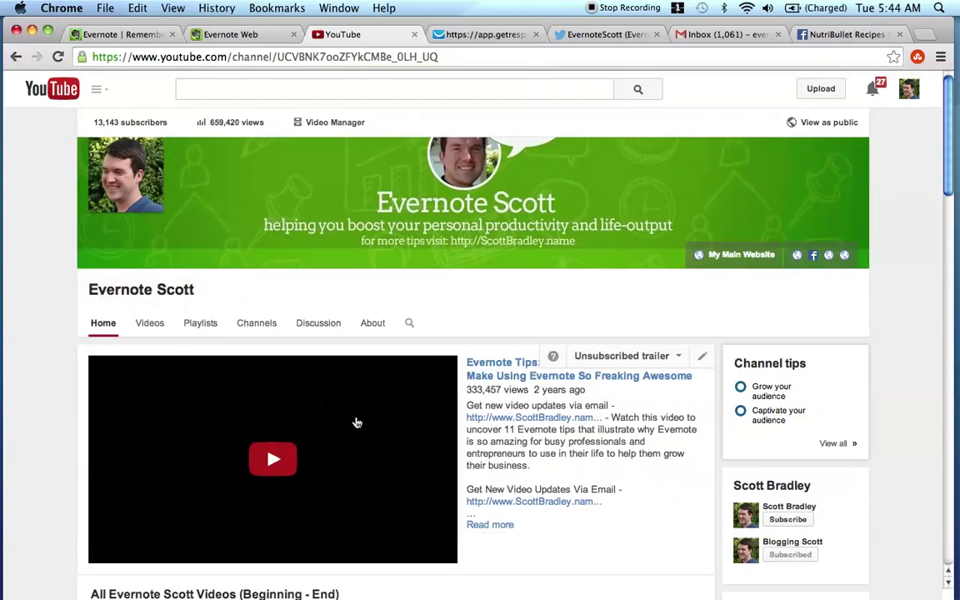
pyautogui.scroll(-3, 25, 348)
pyautogui.scroll(-5, 25, 348)
pyautogui.scroll(8, 25, 348)
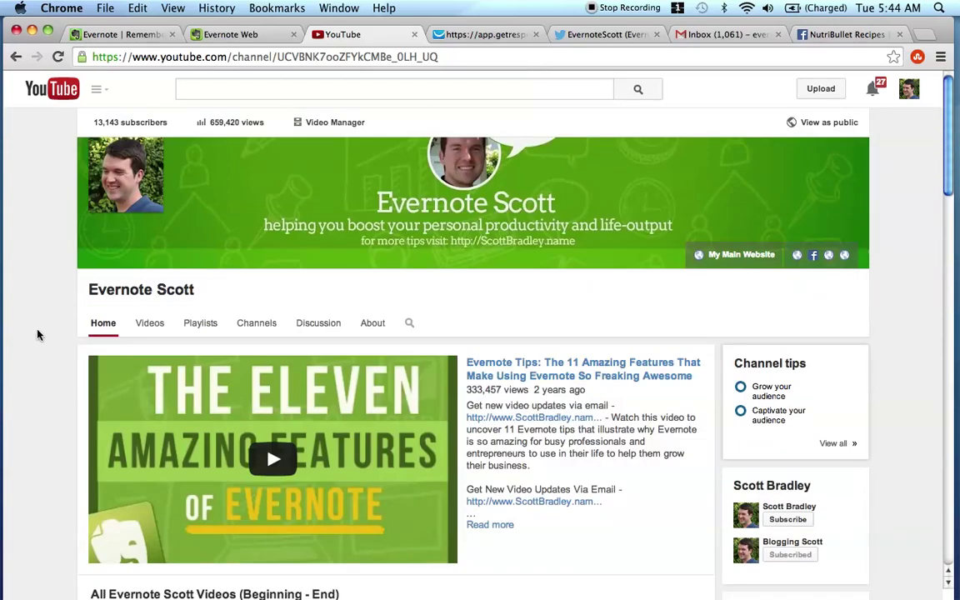
# Step: Close the YouTube channel, video-notification sign-up, Twitter and Gmail pages one by one and return to Evernote Web
pyautogui.click(414, 34)
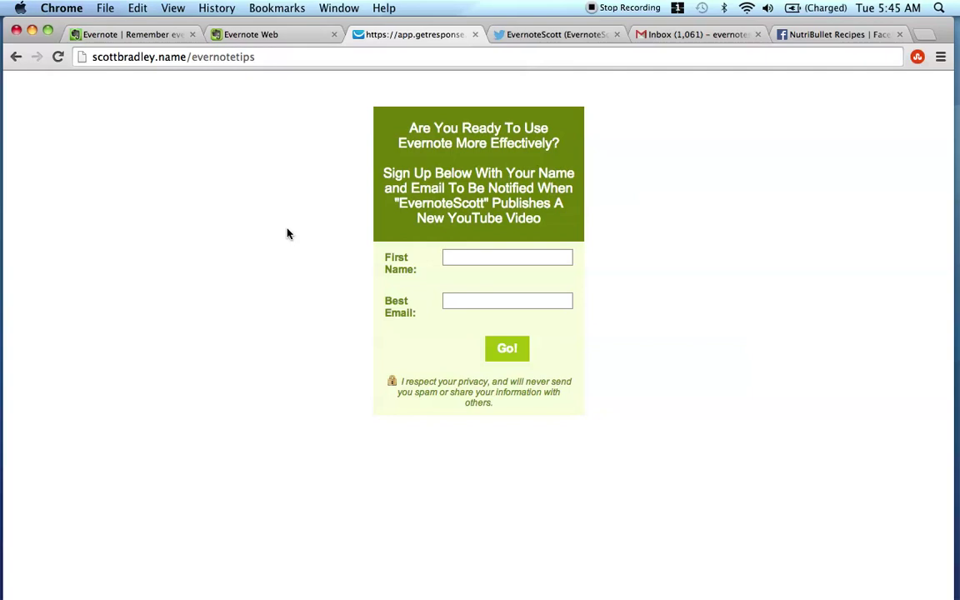
pyautogui.click(473, 36)
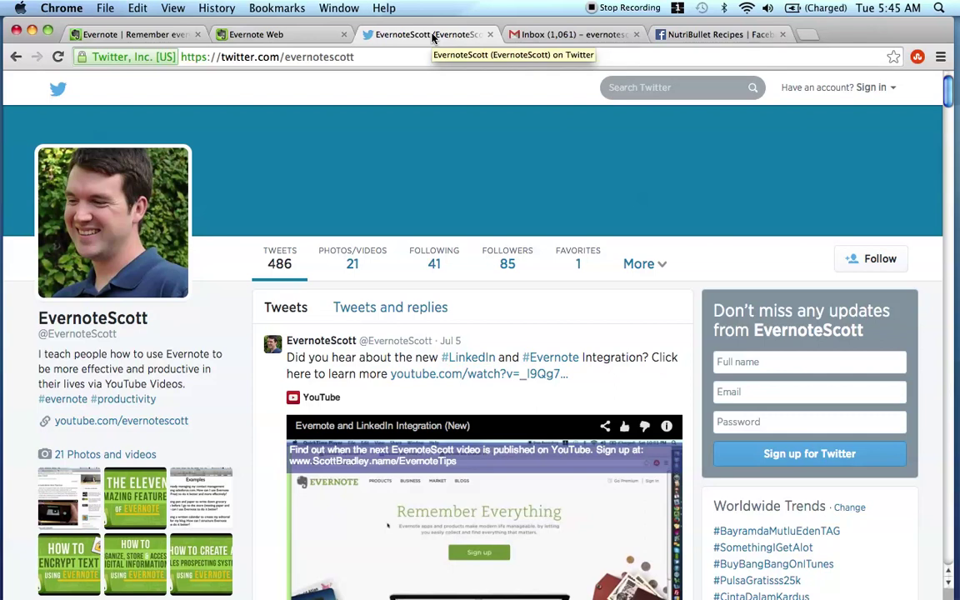
pyautogui.click(490, 34)
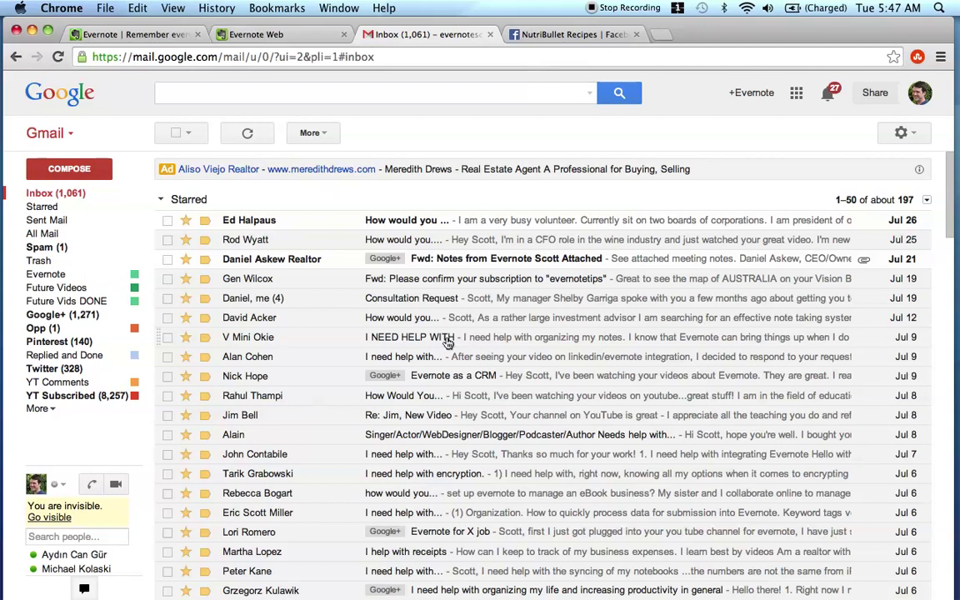
pyautogui.click(490, 34)
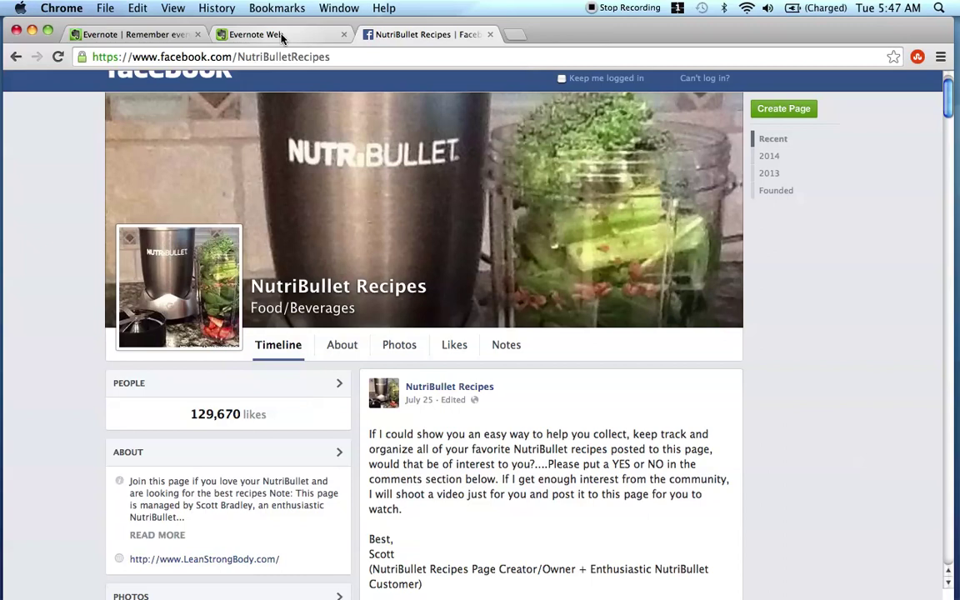
pyautogui.click(267, 34)
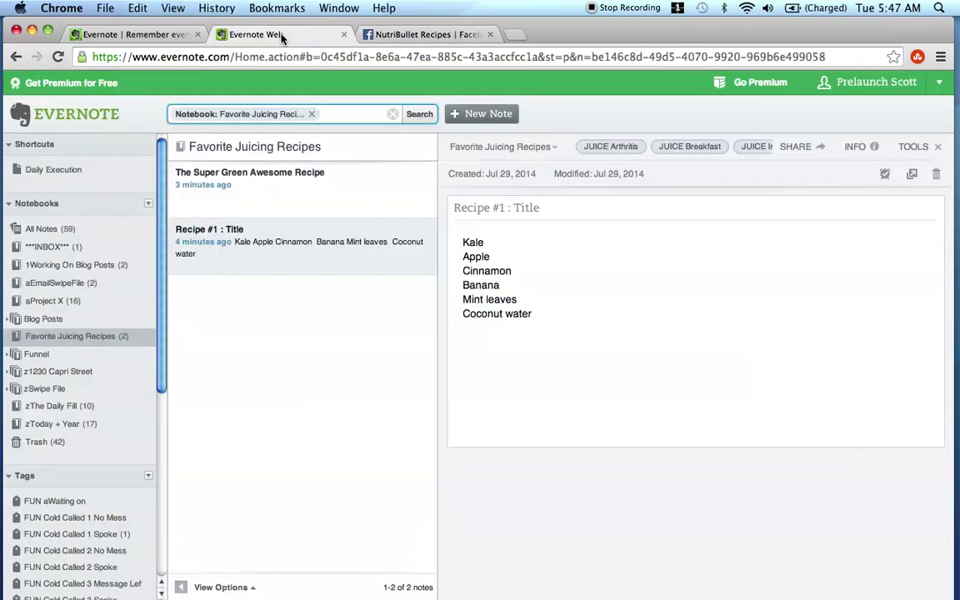